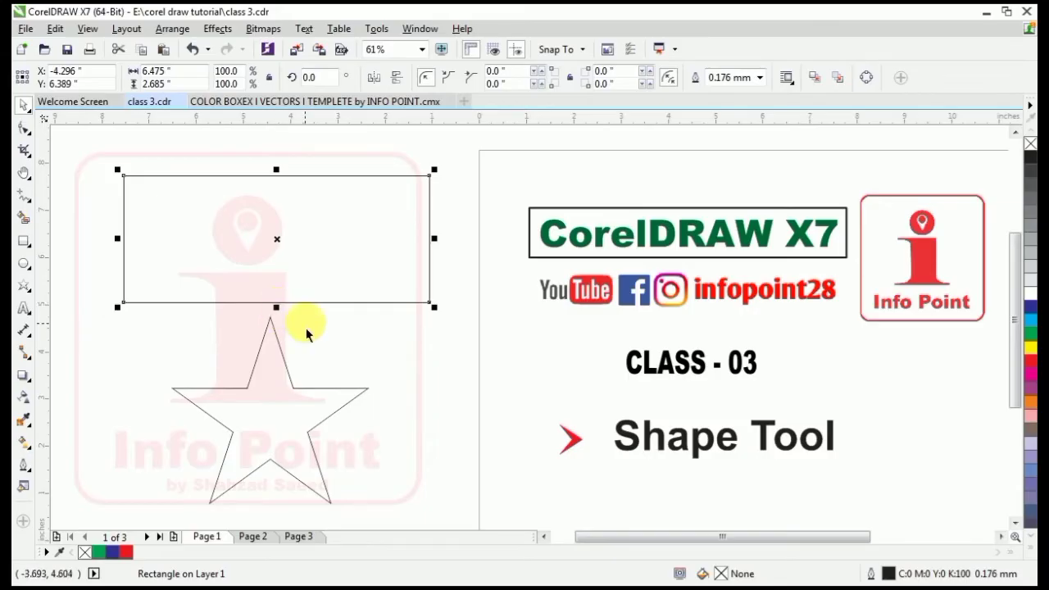
Scale the rectangle above the star up from its upper-right corner to about 6.6 × 2.74 inches.
click(403, 186)
click(428, 179)
drag(433, 172, 456, 169)
click(457, 200)
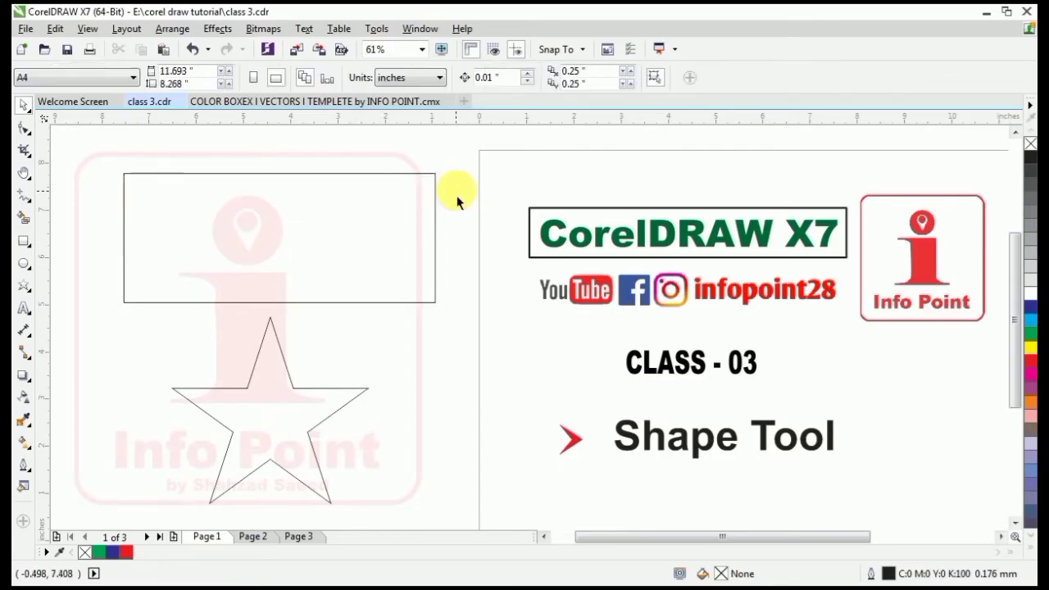
click(435, 215)
click(456, 209)
click(436, 175)
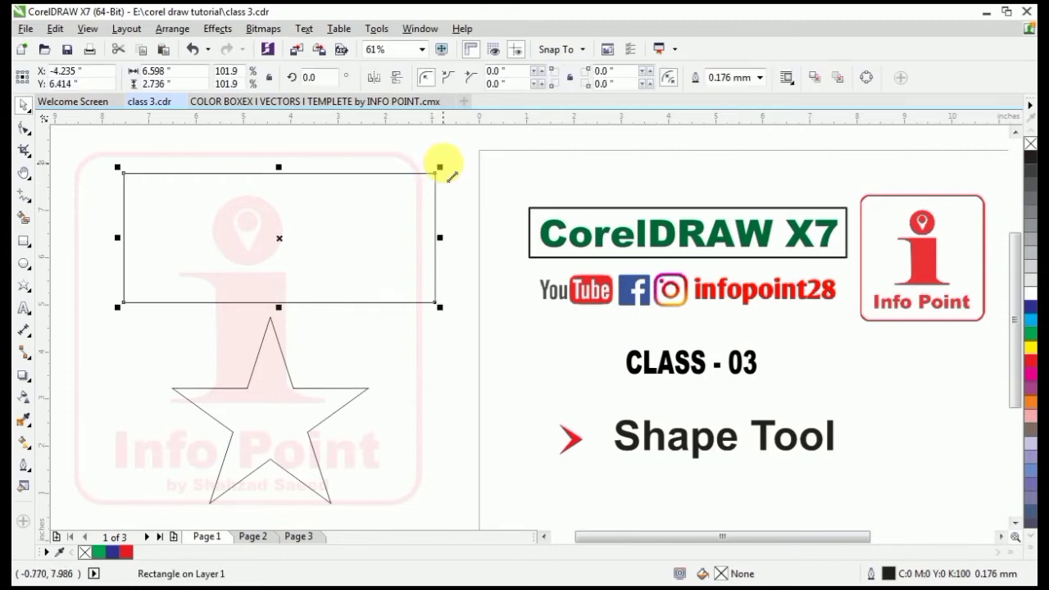
Examine the rectangle's upper-right corner node at high magnification.
scroll(434, 172, up, 6)
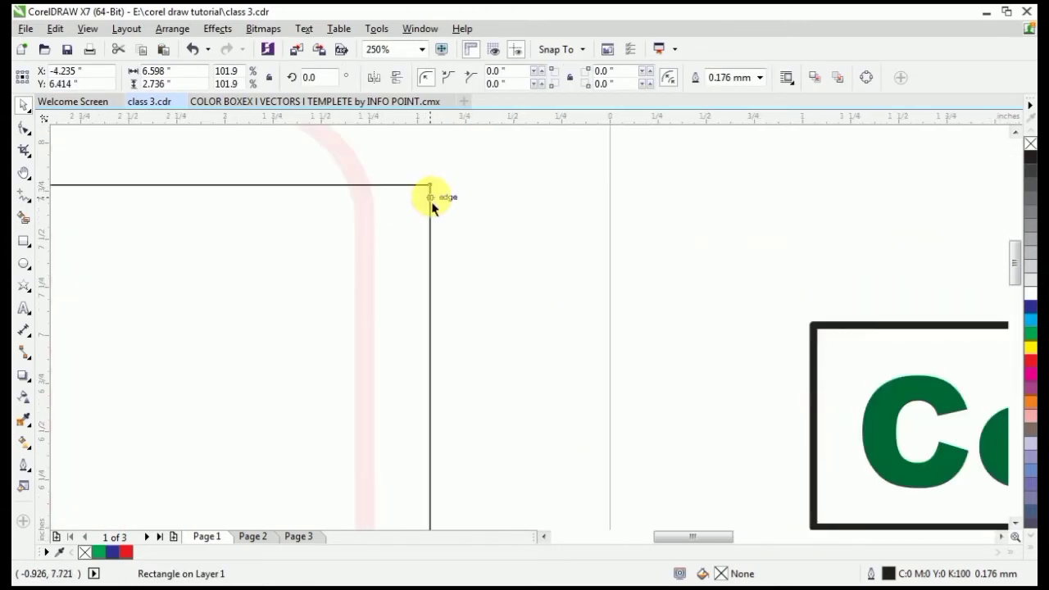
scroll(421, 145, up, 2)
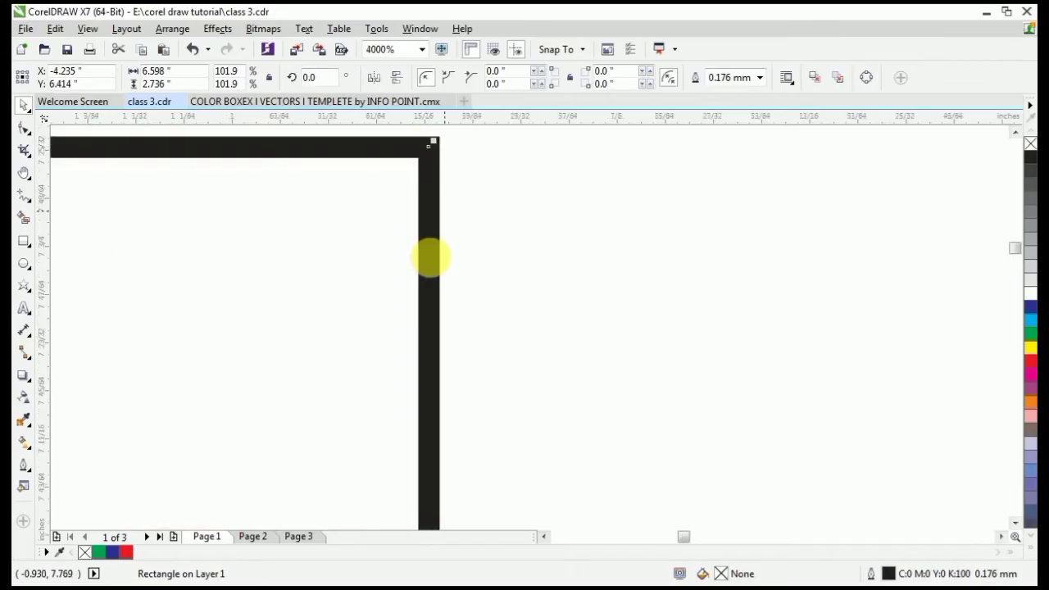
scroll(435, 311, up, 1)
scroll(425, 246, up, 1)
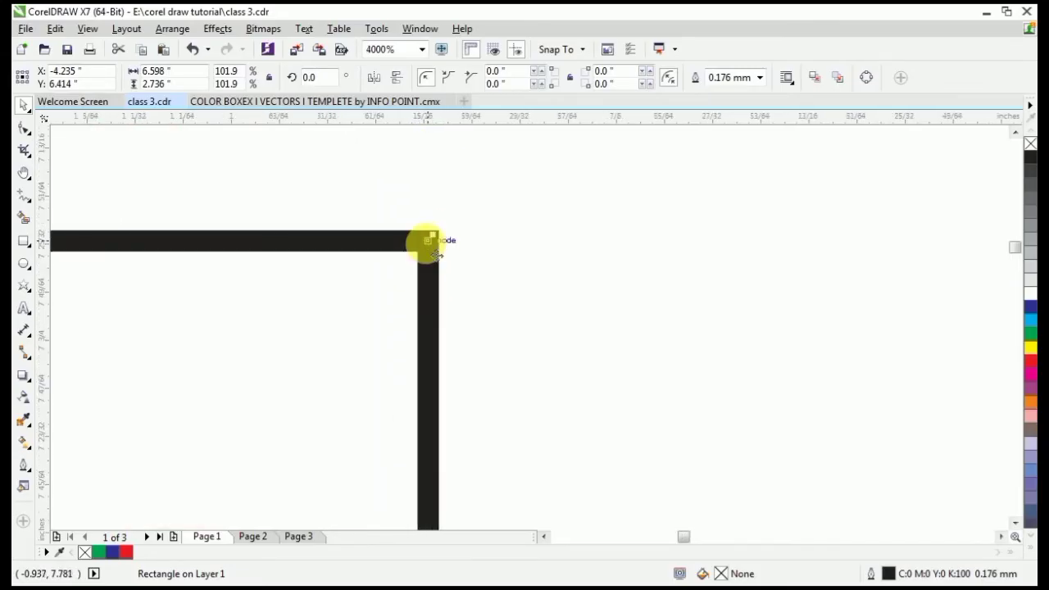
scroll(469, 209, down, 4)
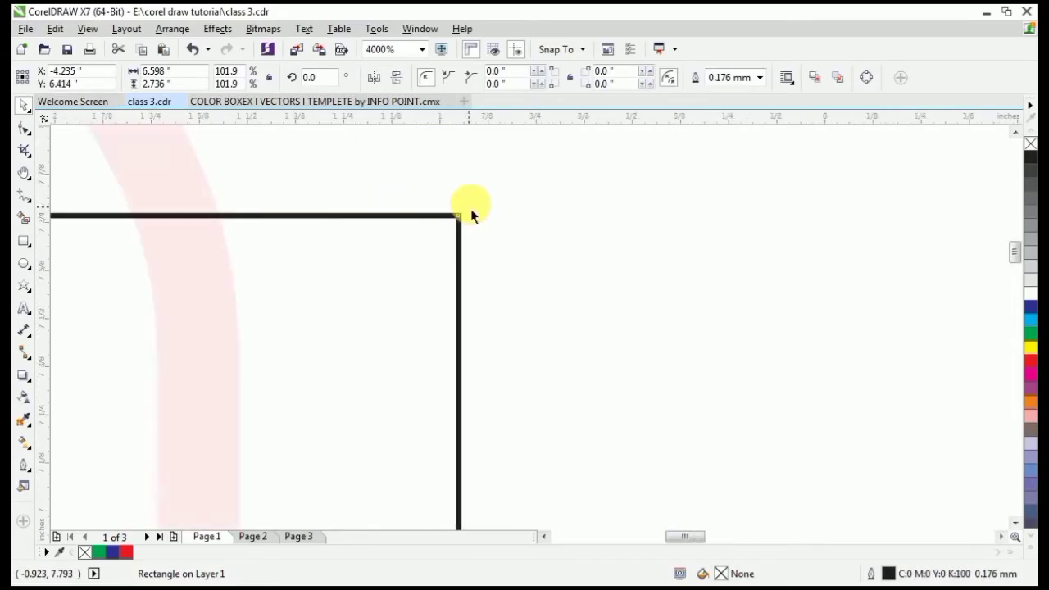
scroll(467, 210, down, 3)
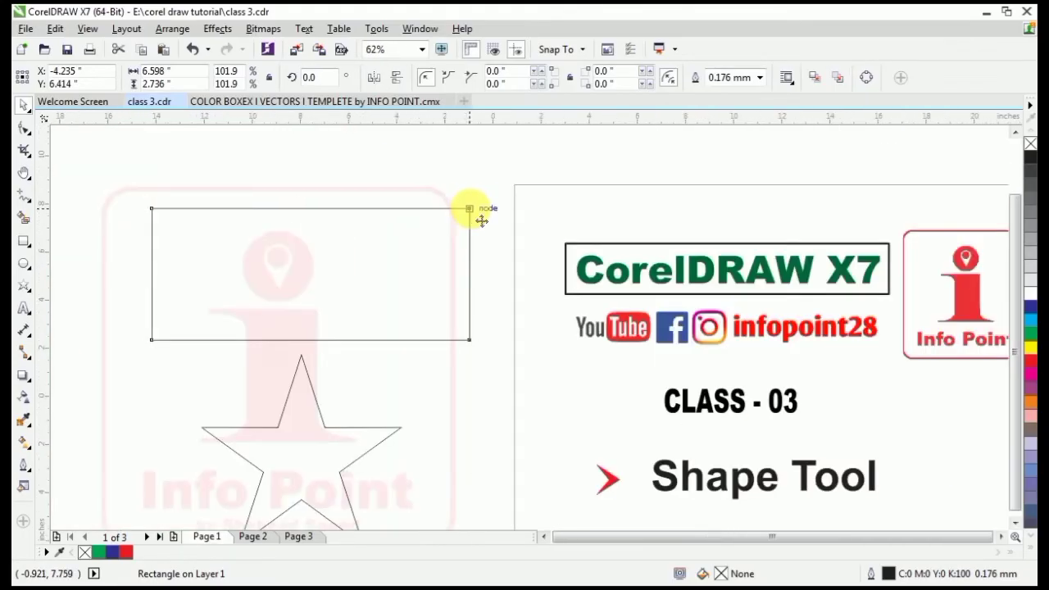
click(415, 191)
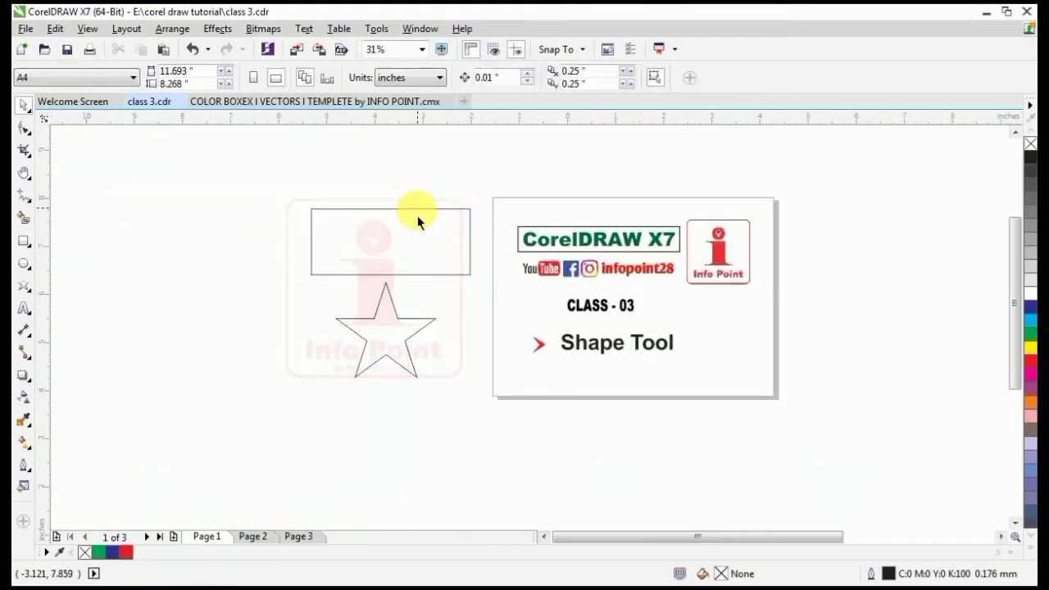
scroll(418, 215, up, 1)
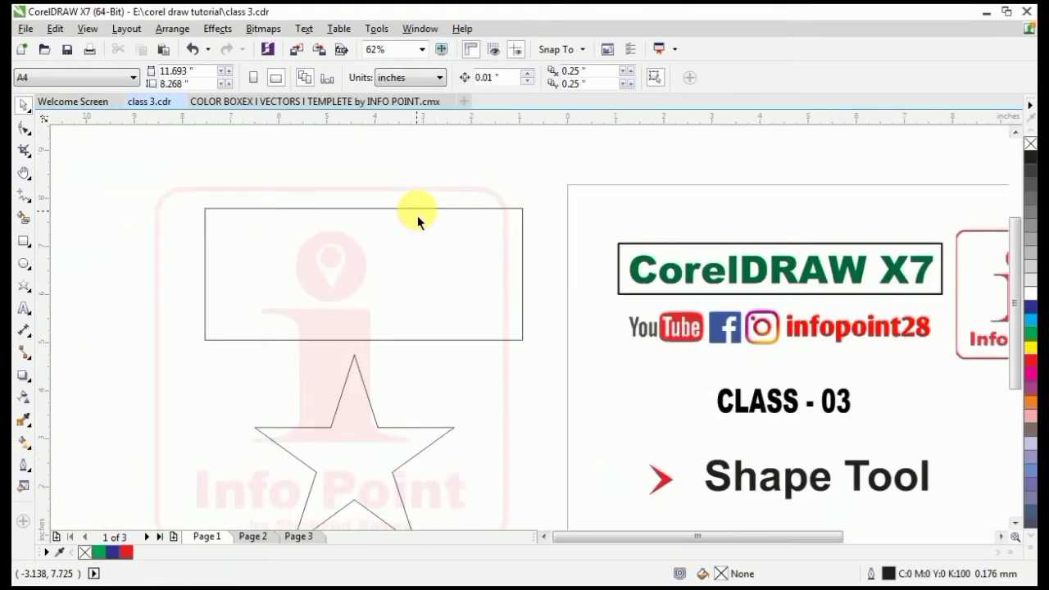
Round all the rectangle's corners with the Shape tool to a radius of about 0.29 inches.
click(373, 209)
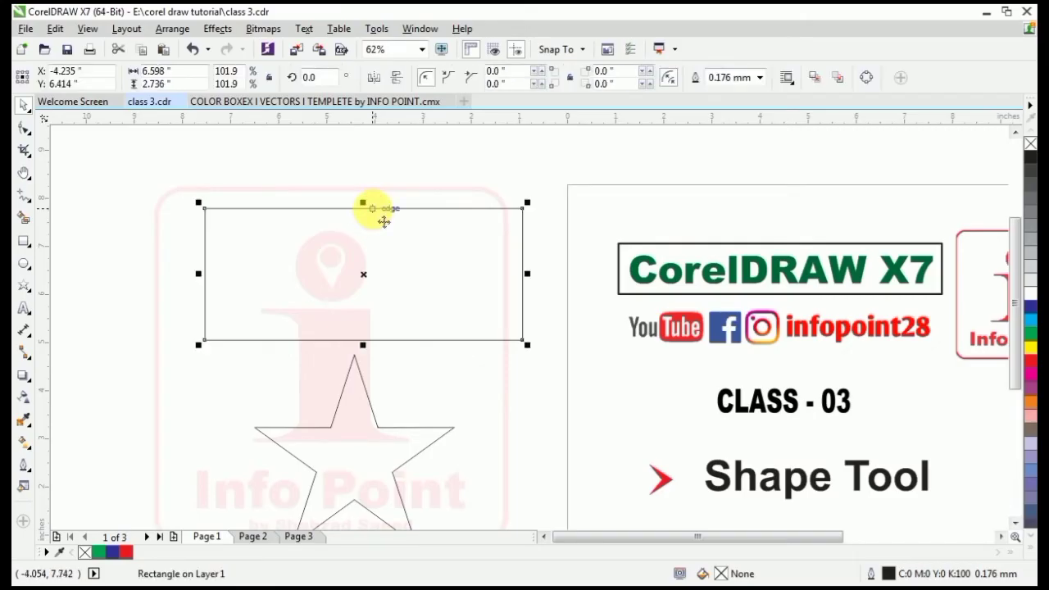
click(277, 196)
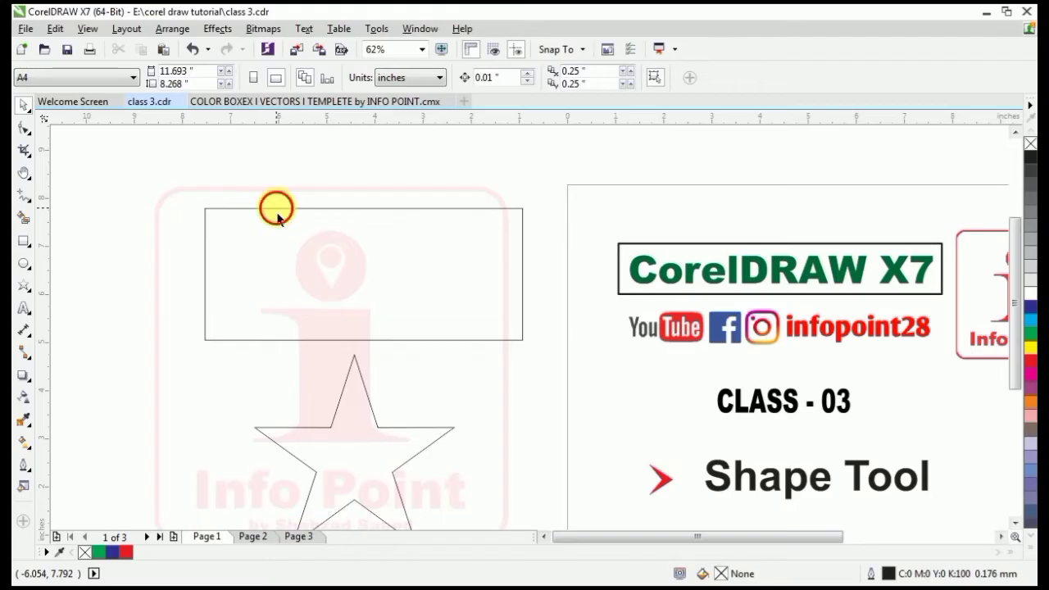
click(278, 214)
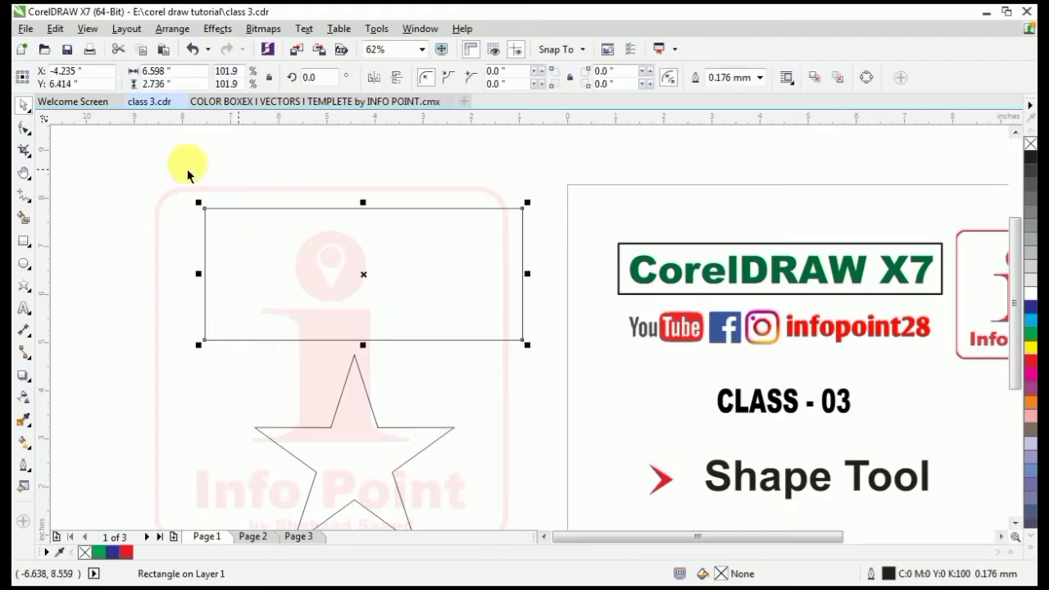
click(23, 129)
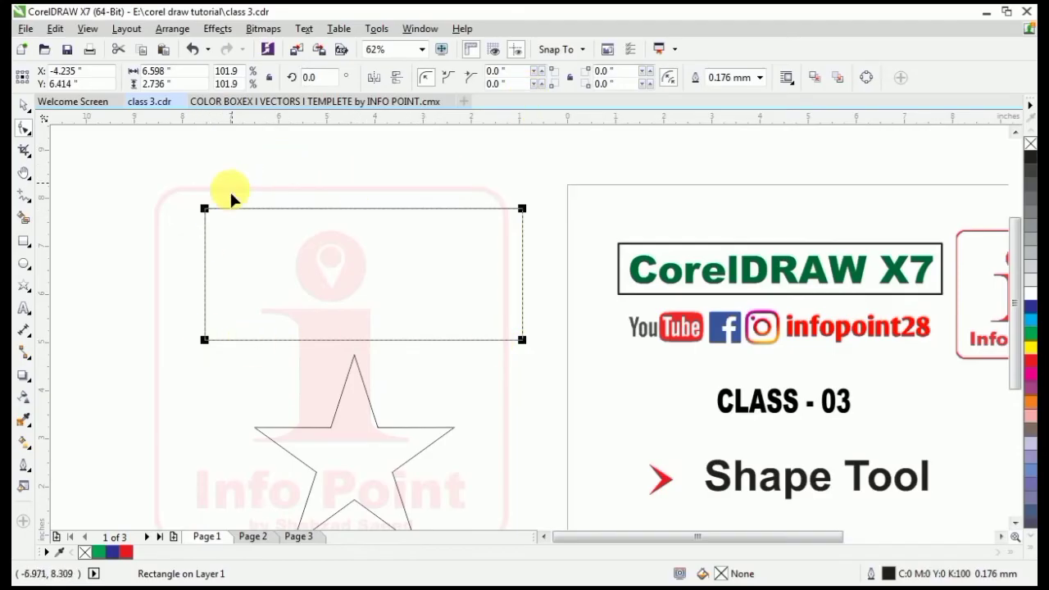
scroll(199, 225, up, 2)
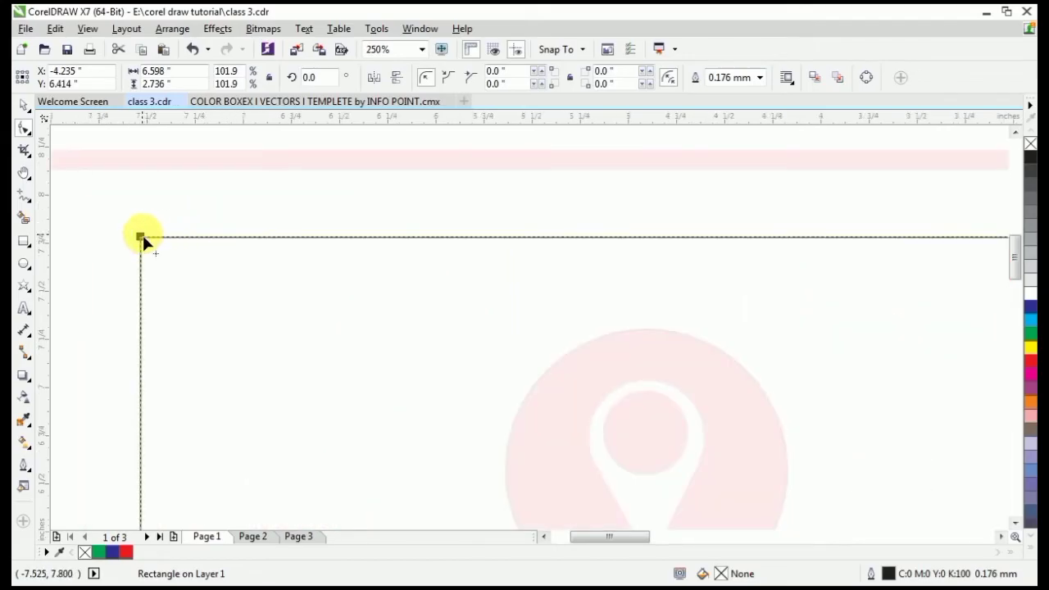
drag(143, 236, 196, 236)
scroll(188, 205, down, 2)
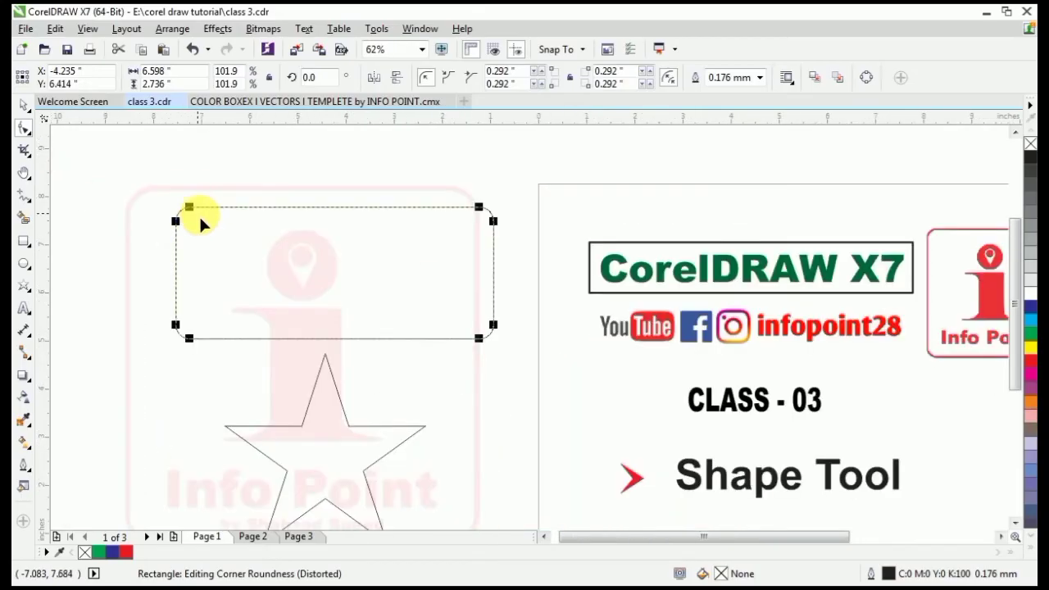
Readjust the rectangle's corner rounding to about 0.22 inches and finally to about 0.26 inches.
scroll(197, 215, up, 1)
mouse_move(182, 197)
mouse_down()
mouse_move(174, 203)
mouse_move(203, 199)
mouse_move(171, 197)
mouse_move(177, 205)
mouse_up()
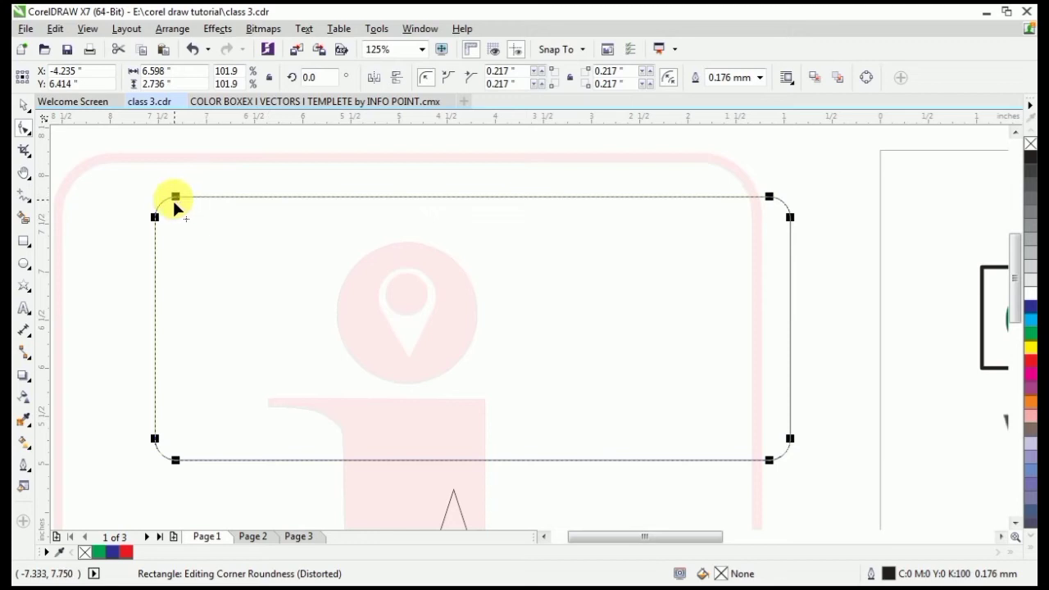
scroll(168, 201, up, 2)
scroll(164, 197, up, 2)
drag(213, 201, 231, 201)
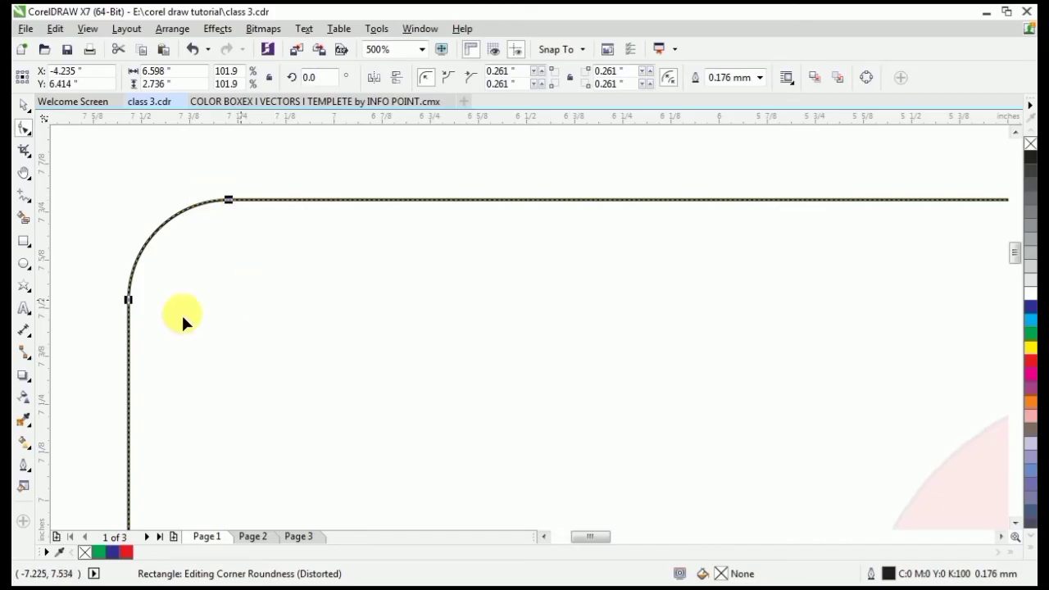
scroll(244, 176, down, 4)
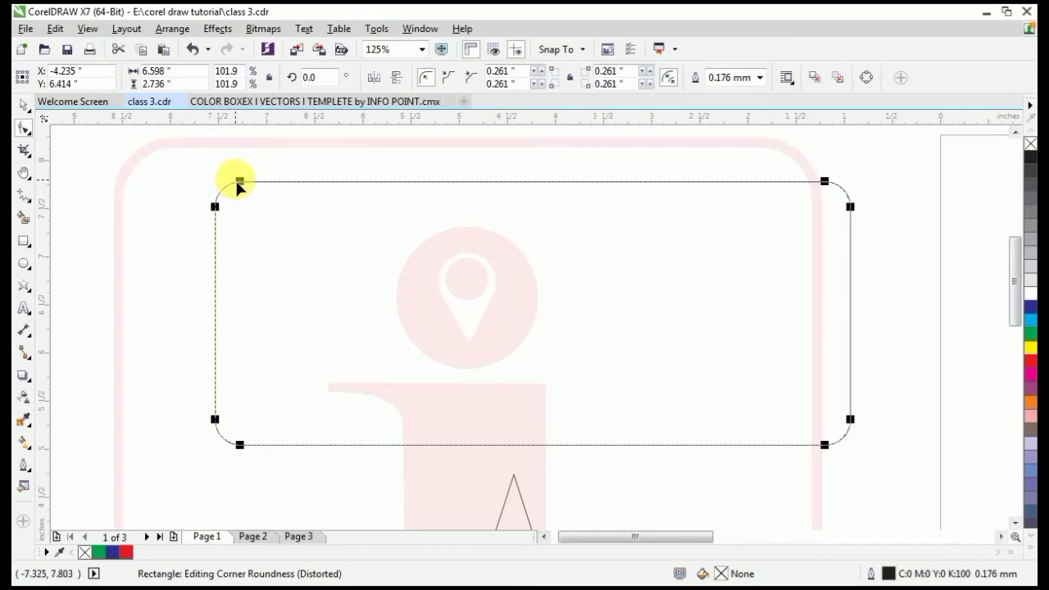
Change the rectangle's corners to scalloped and enlarge their radius to about 0.69 inches.
scroll(237, 186, up, 1)
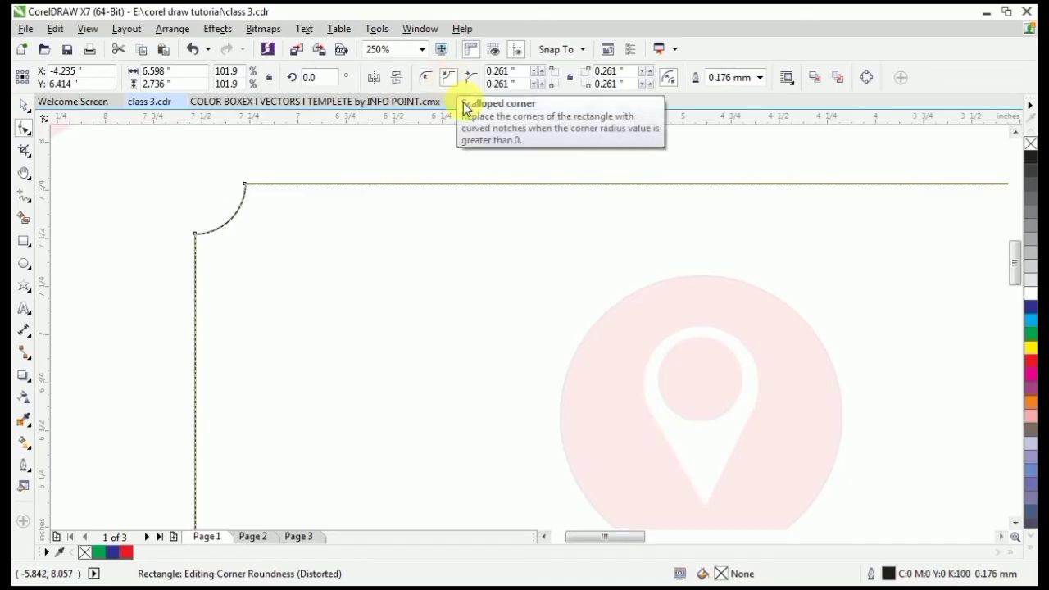
click(449, 82)
scroll(242, 173, down, 1)
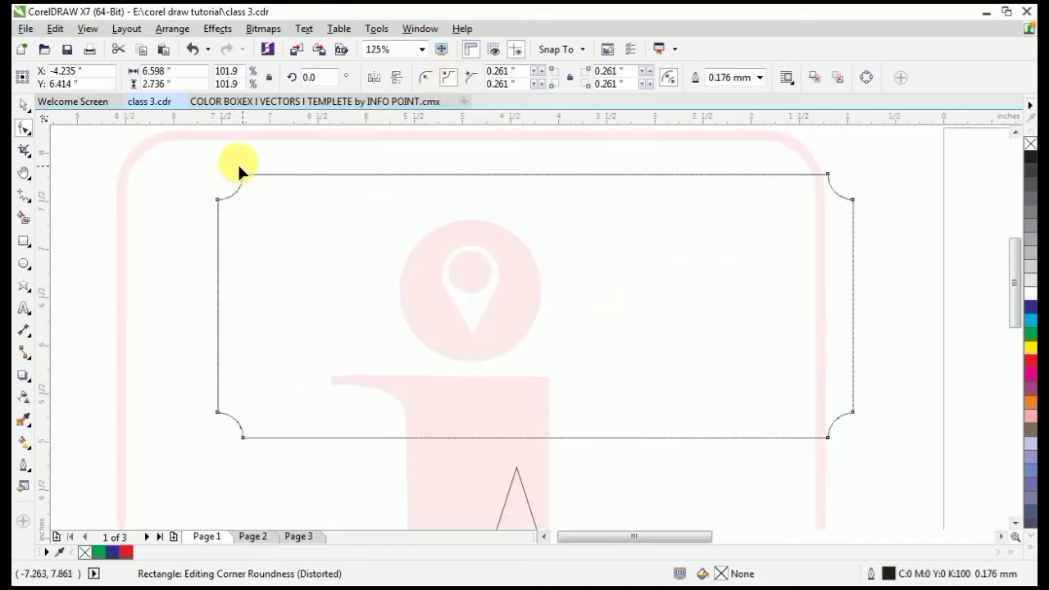
drag(244, 174, 284, 174)
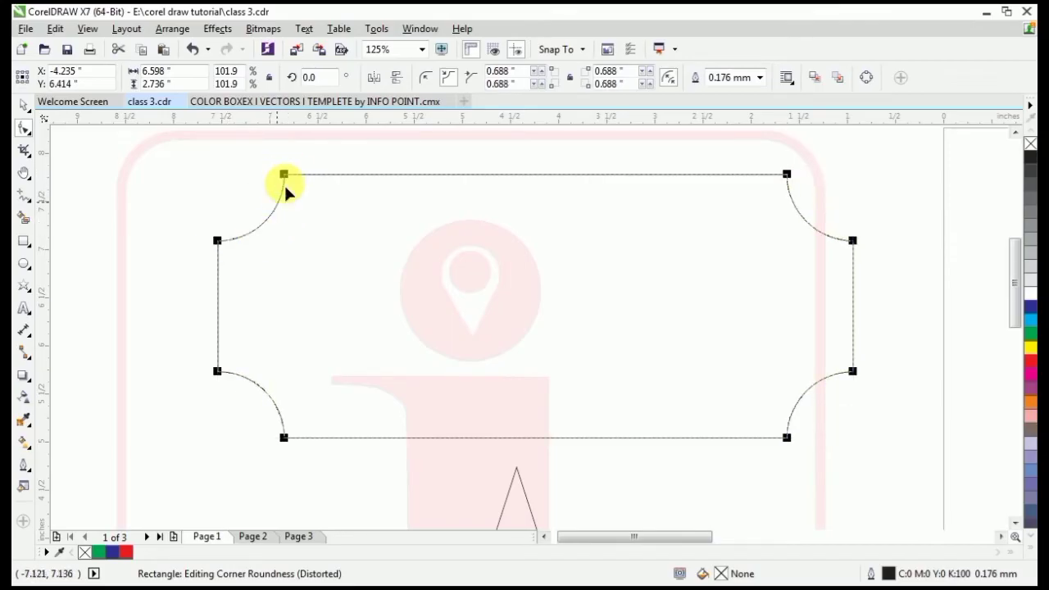
Switch the rectangle's corners to chamfered and adjust the chamfer size with the Shape tool.
click(467, 79)
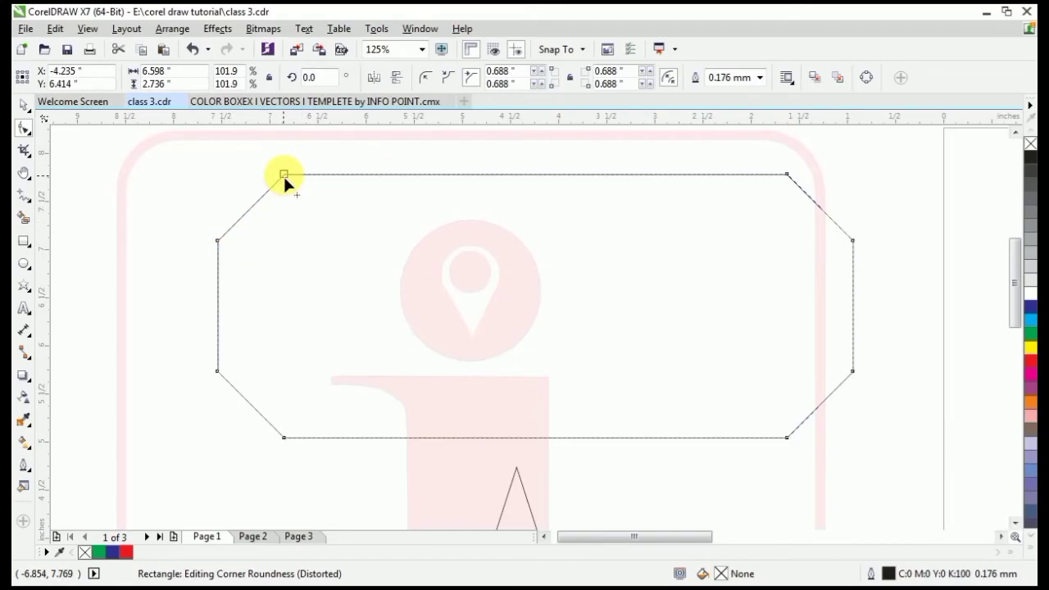
drag(282, 174, 303, 194)
Undo the corner edits and the earlier resizing to restore the smaller, square-cornered rectangle.
key(ctrl+z)
key(ctrl+z)
key(ctrl+z)
key(ctrl+z)
Convert the rectangle to curves so its nodes can be edited with the Shape tool.
click(24, 128)
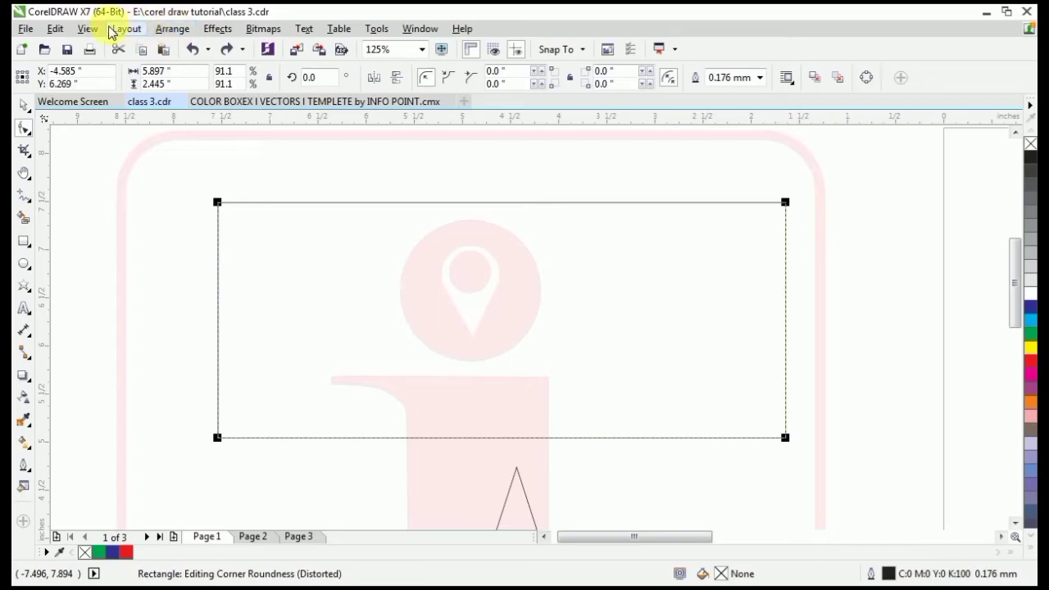
click(182, 31)
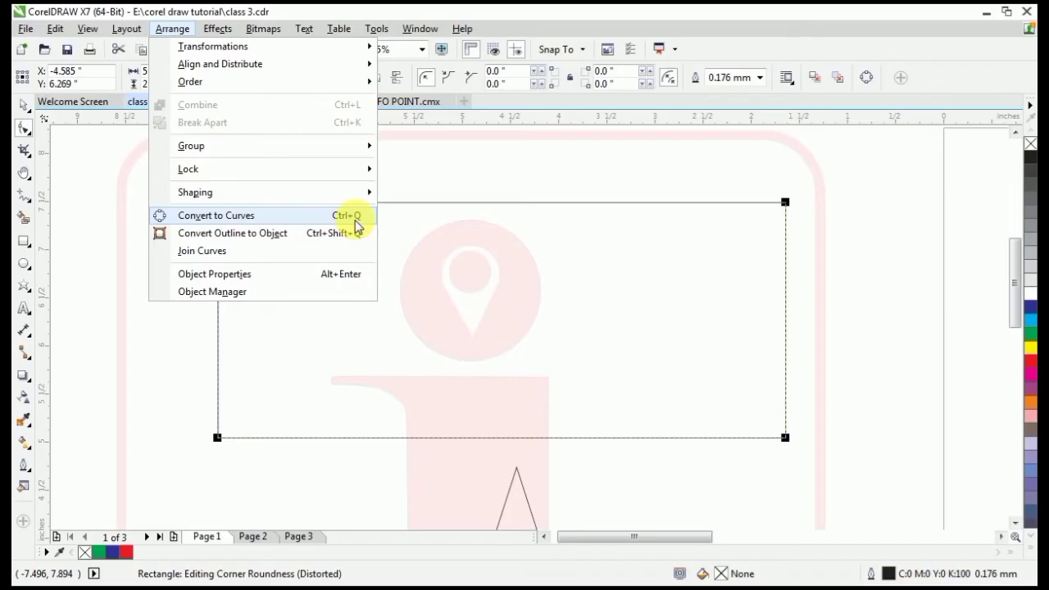
click(451, 196)
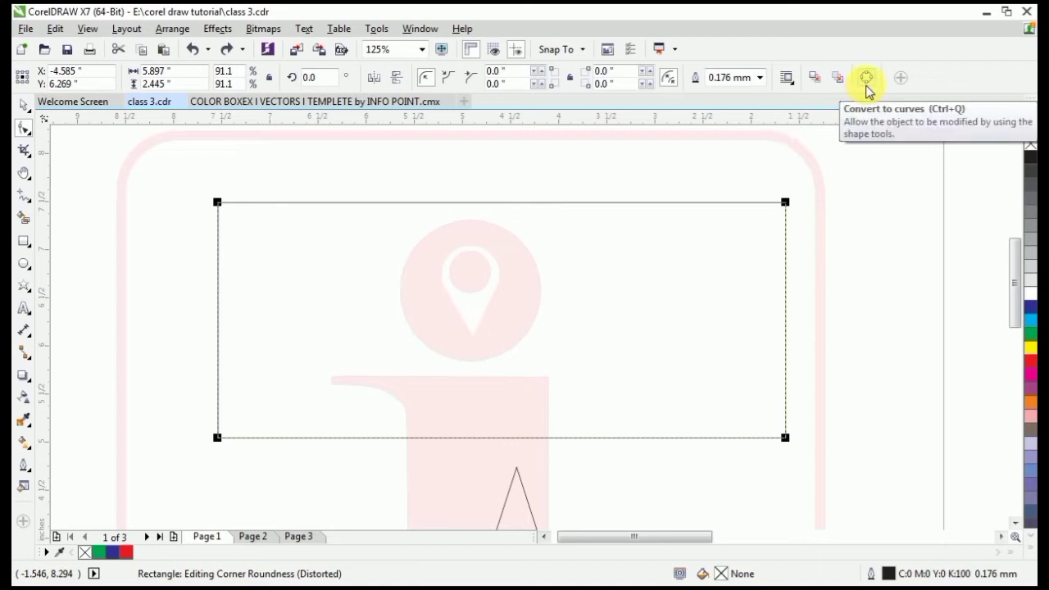
click(712, 132)
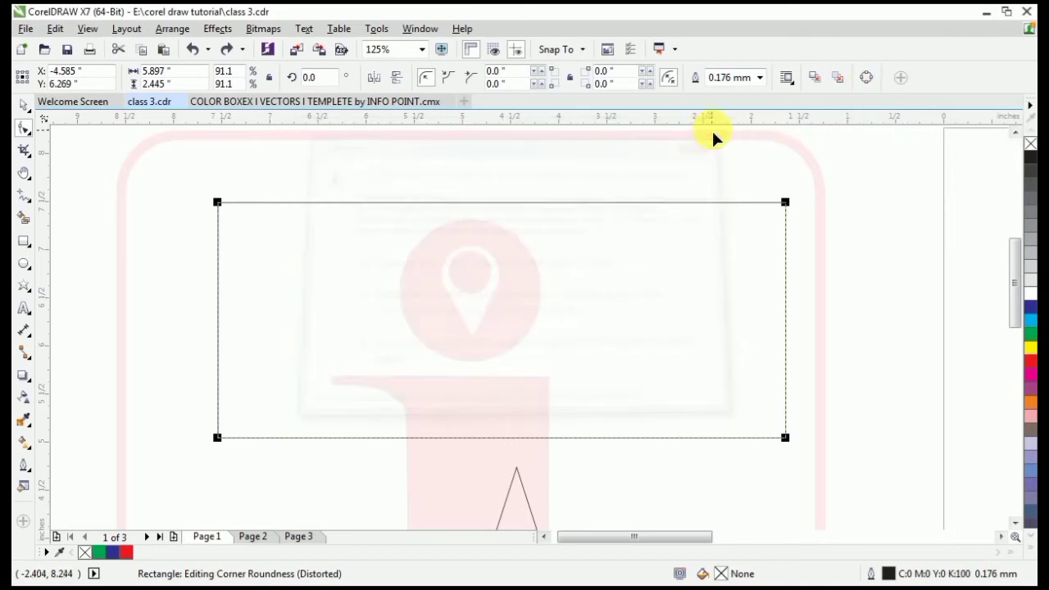
click(866, 81)
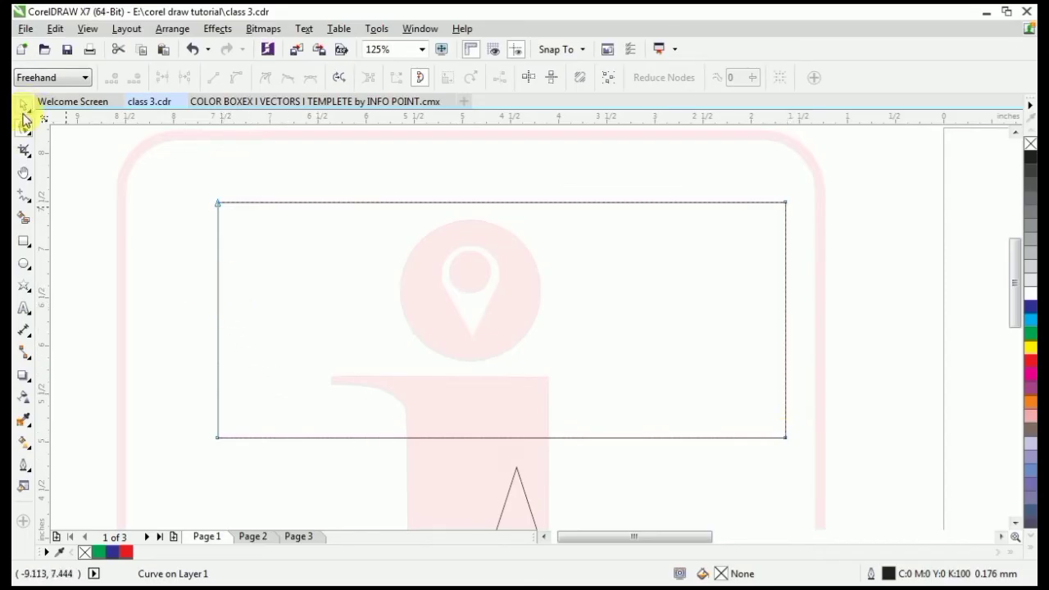
Add a node on the top edge of the converted rectangle, about a quarter of the way from its left corner.
click(309, 201)
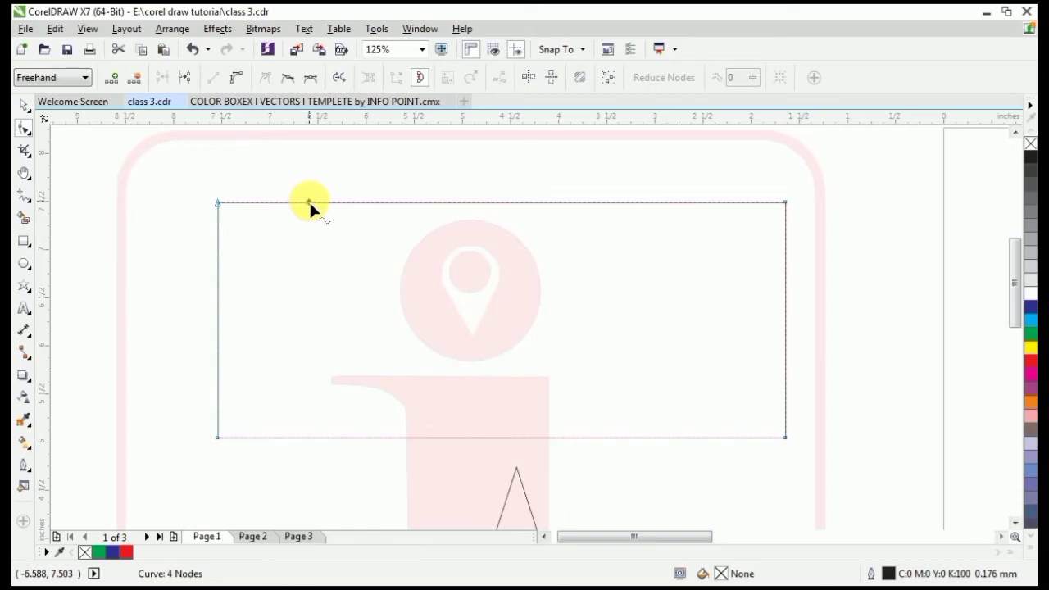
click(354, 203)
click(113, 82)
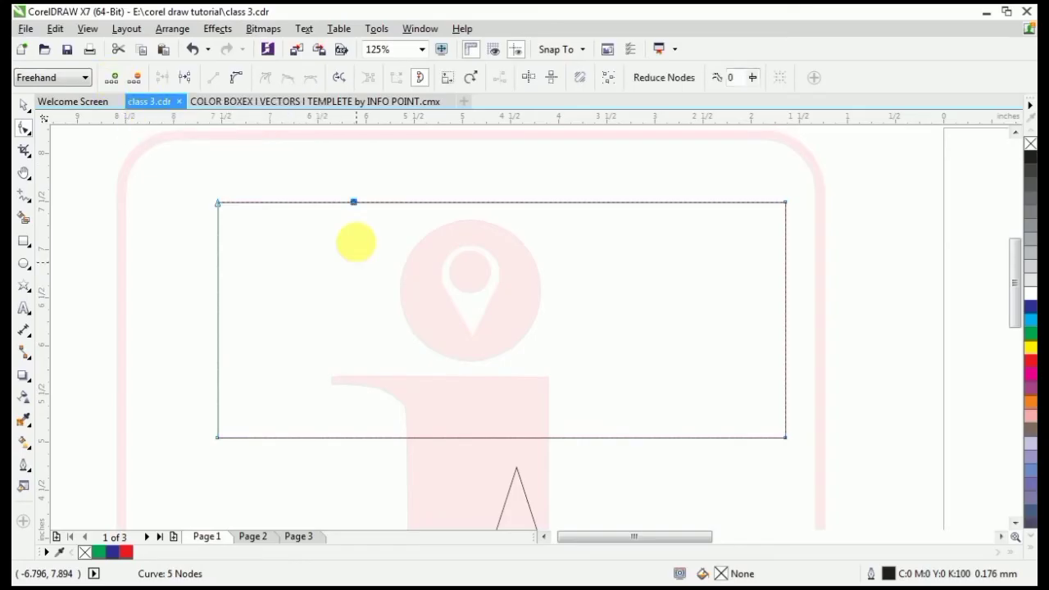
Add a second node on the top edge, a short distance to the right of the first added node.
scroll(343, 180, up, 3)
scroll(343, 180, up, 1)
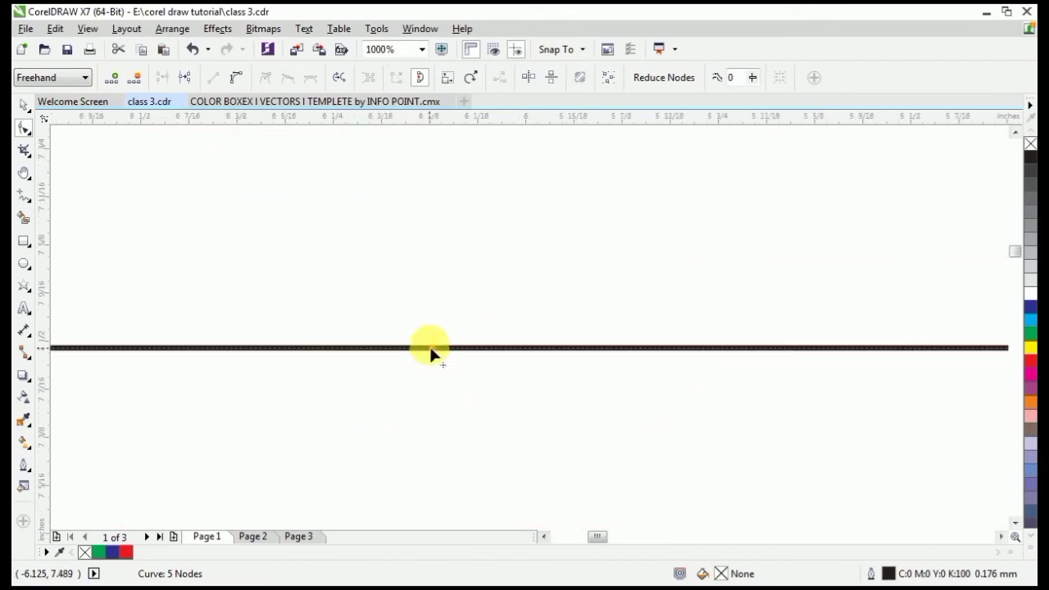
click(618, 348)
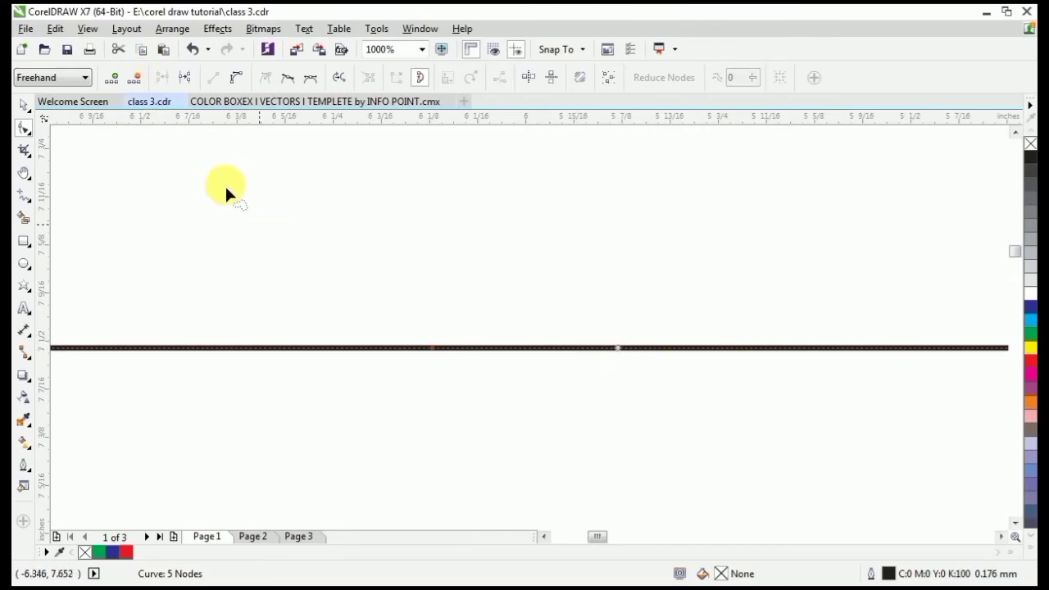
click(116, 81)
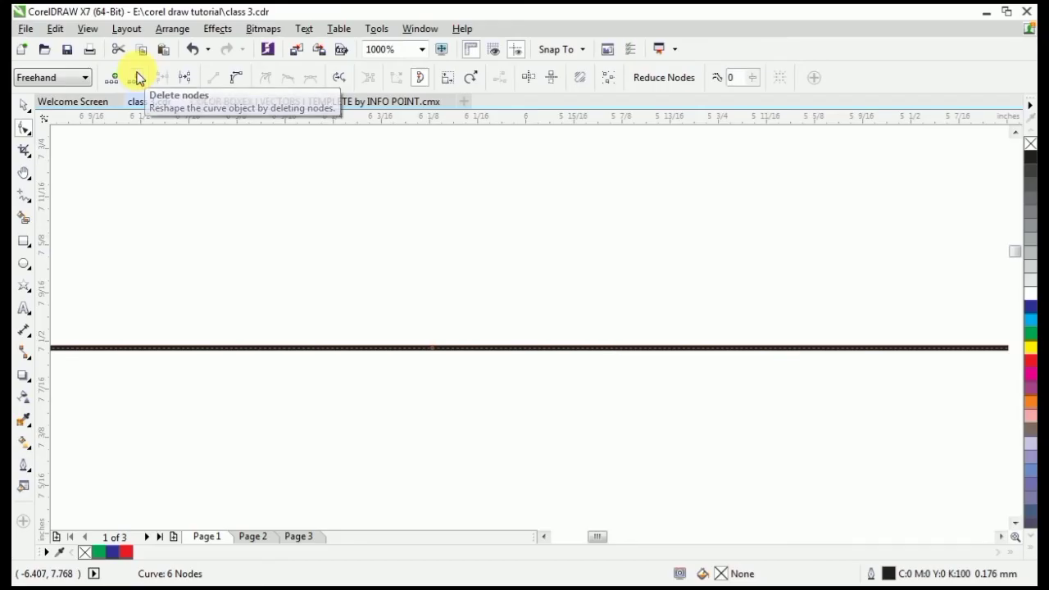
Delete both added nodes from the top edge of the curve.
click(138, 77)
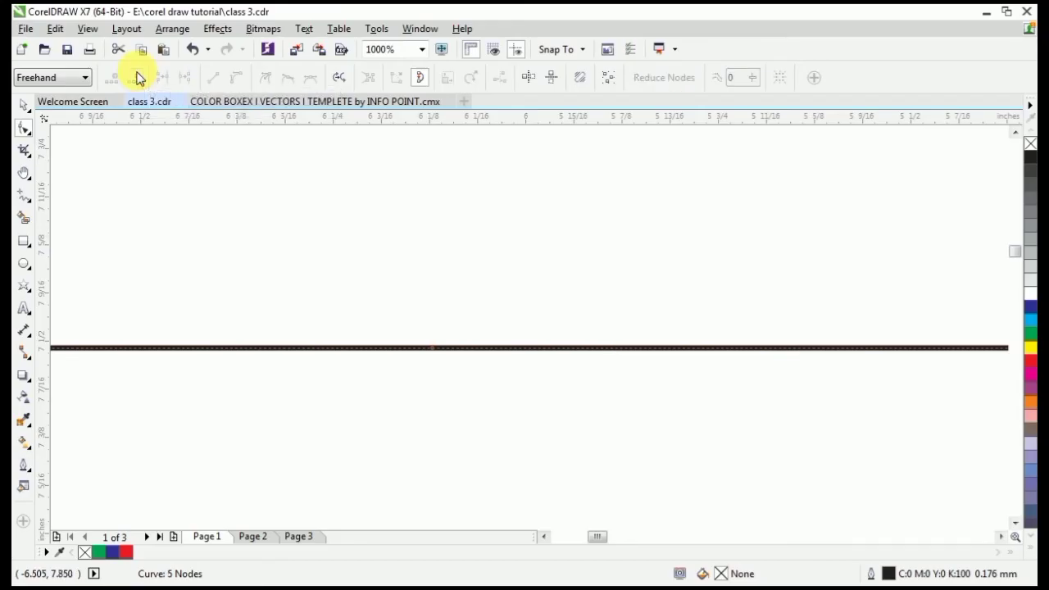
click(434, 348)
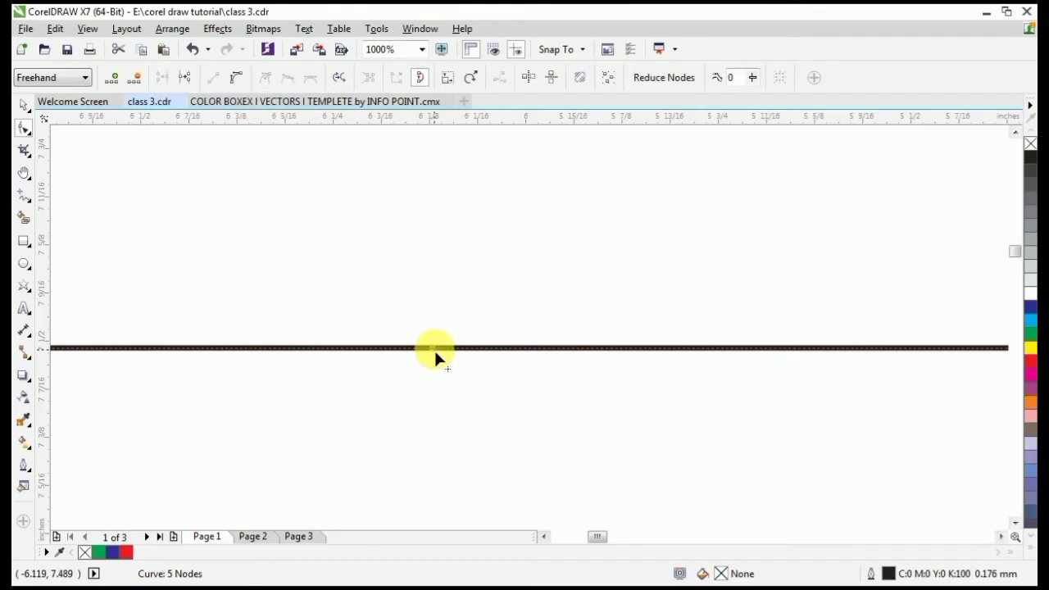
click(138, 78)
scroll(445, 257, down, 3)
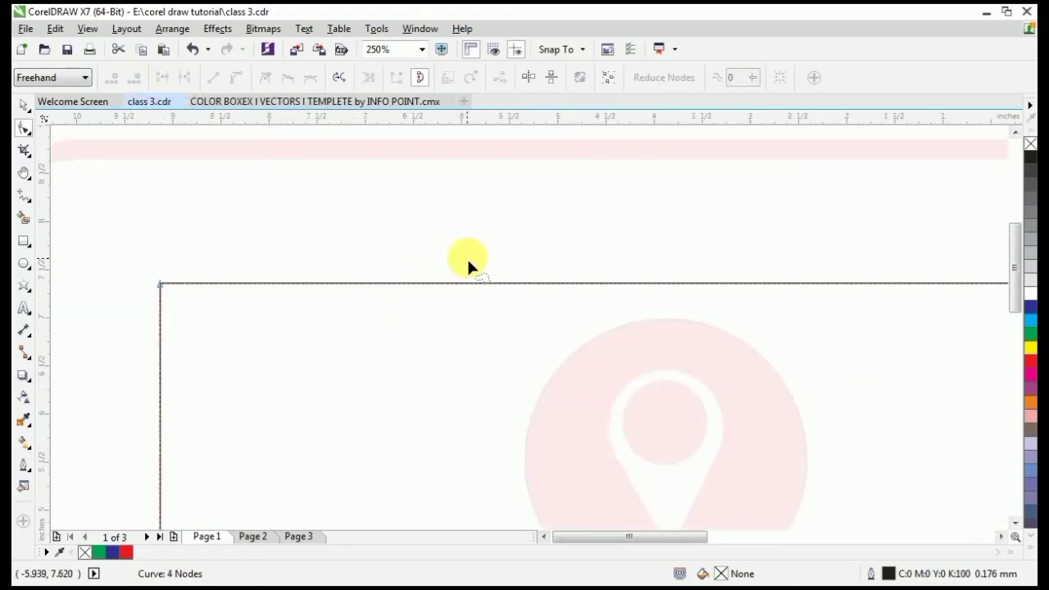
Move the rectangle's top-right node inward and down, and add a node on the sloping top edge, pulled slightly downward.
scroll(466, 256, down, 1)
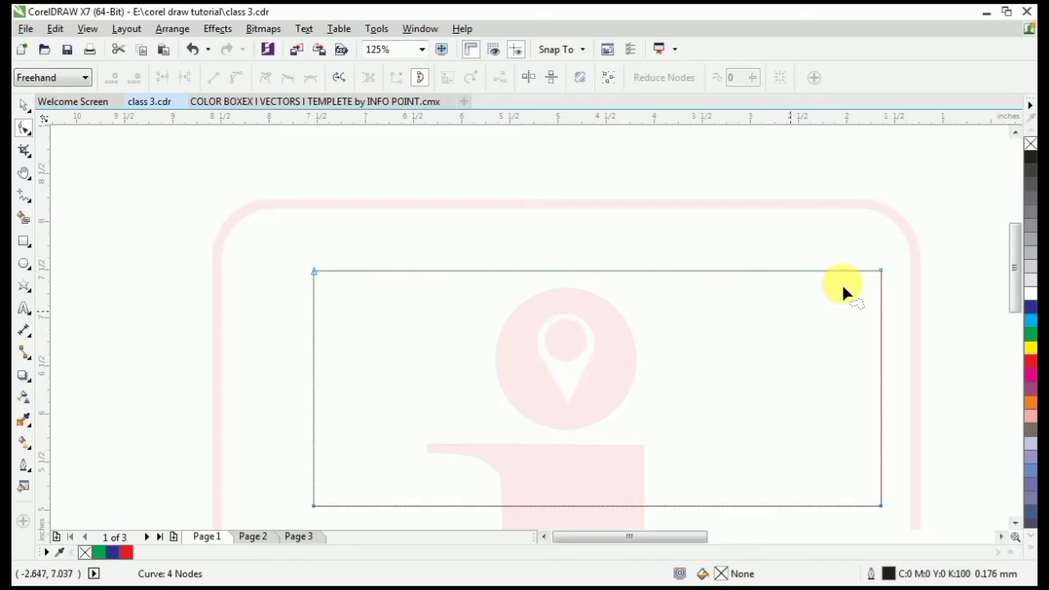
drag(879, 269, 697, 360)
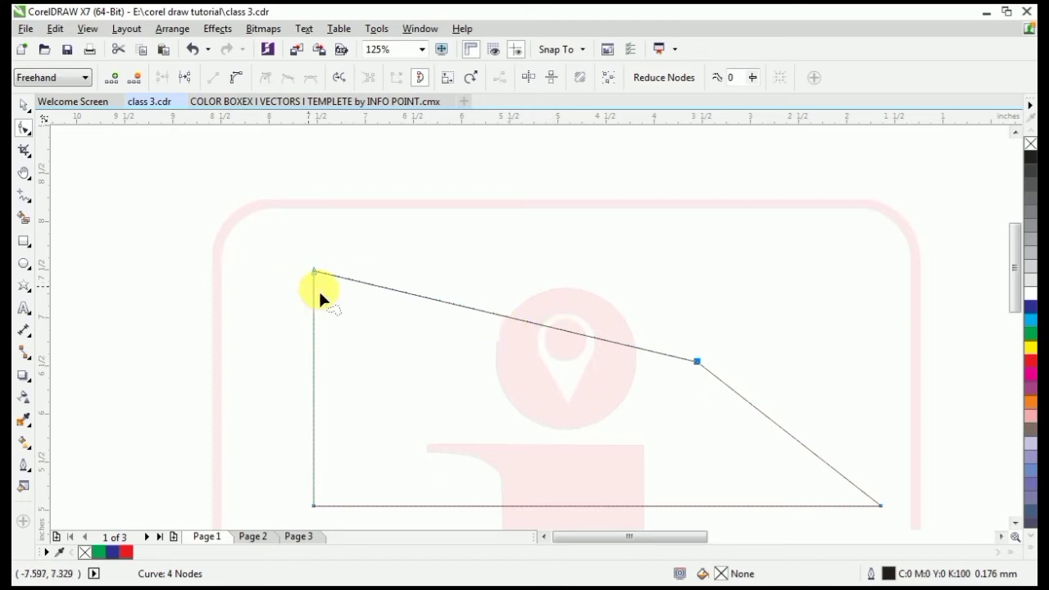
click(429, 298)
scroll(428, 297, up, 2)
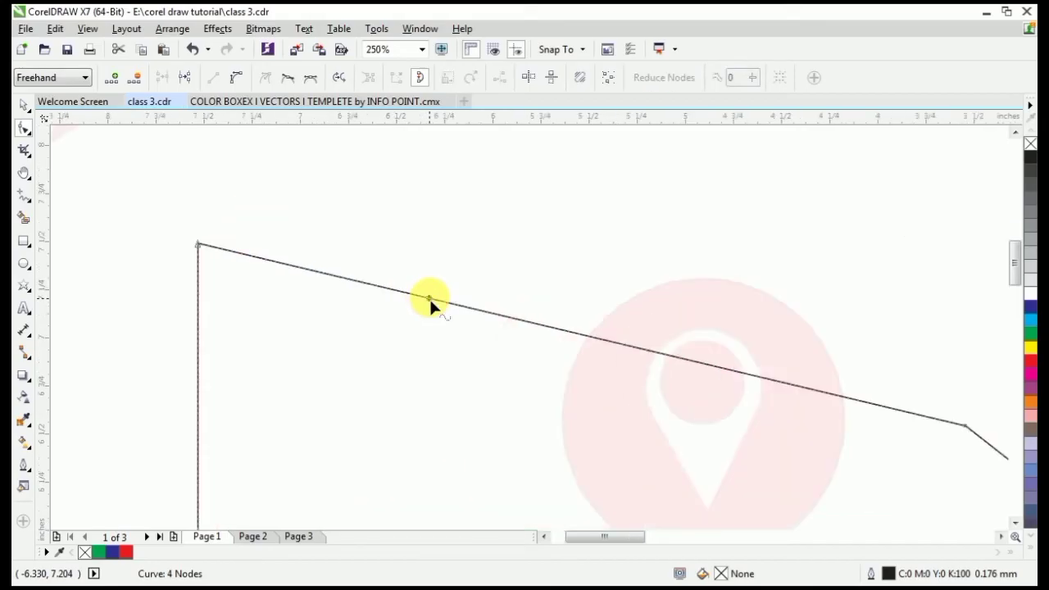
double_click(429, 297)
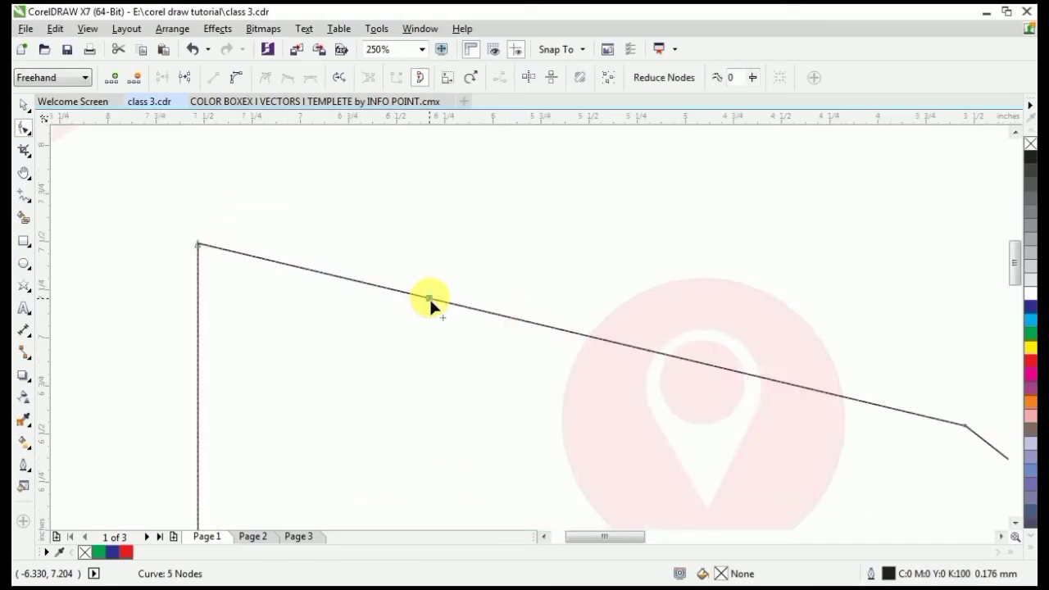
scroll(402, 232, down, 2)
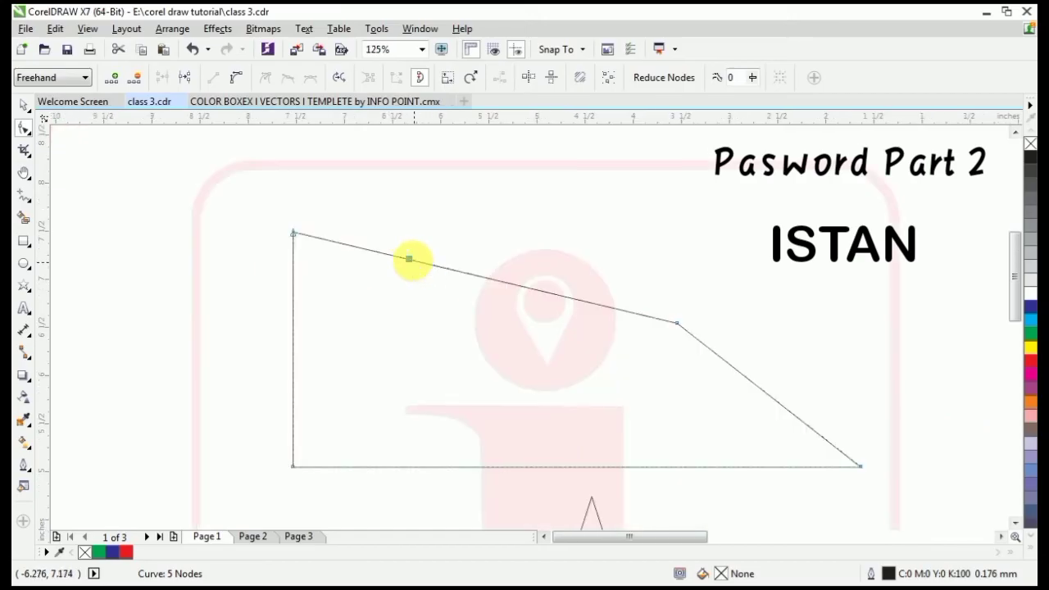
drag(409, 259, 427, 311)
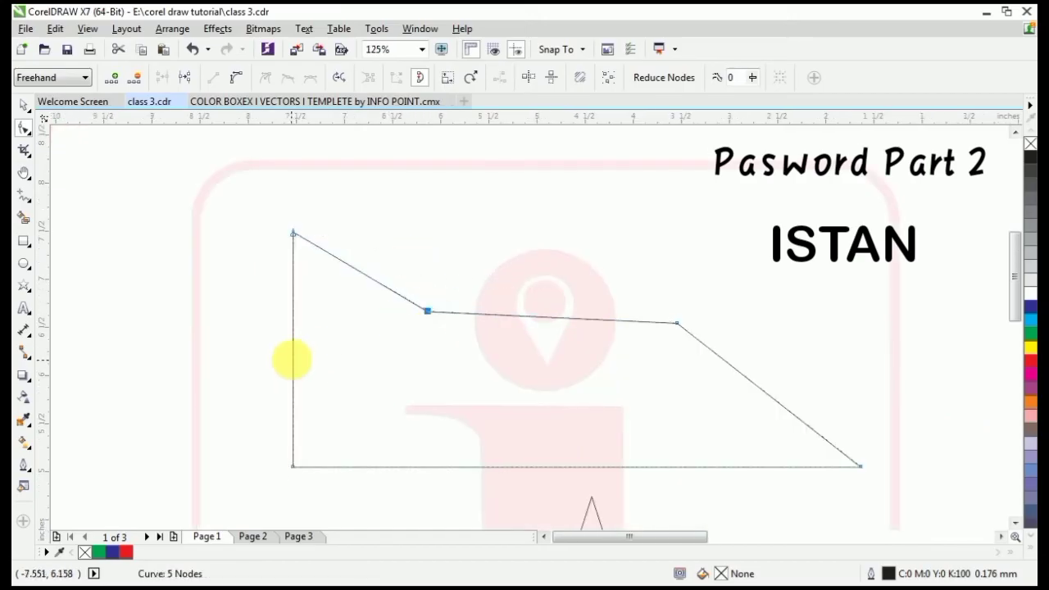
Add one node on the shape's left edge and one on its bottom edge, pulling each inward to form a notch.
double_click(293, 360)
drag(294, 359, 363, 341)
click(437, 468)
double_click(438, 467)
drag(438, 466, 409, 371)
Add a top node and rearrange the upper and right nodes into an uneven four-pointed star filled with green.
drag(547, 313, 516, 202)
double_click(515, 233)
drag(391, 230, 417, 308)
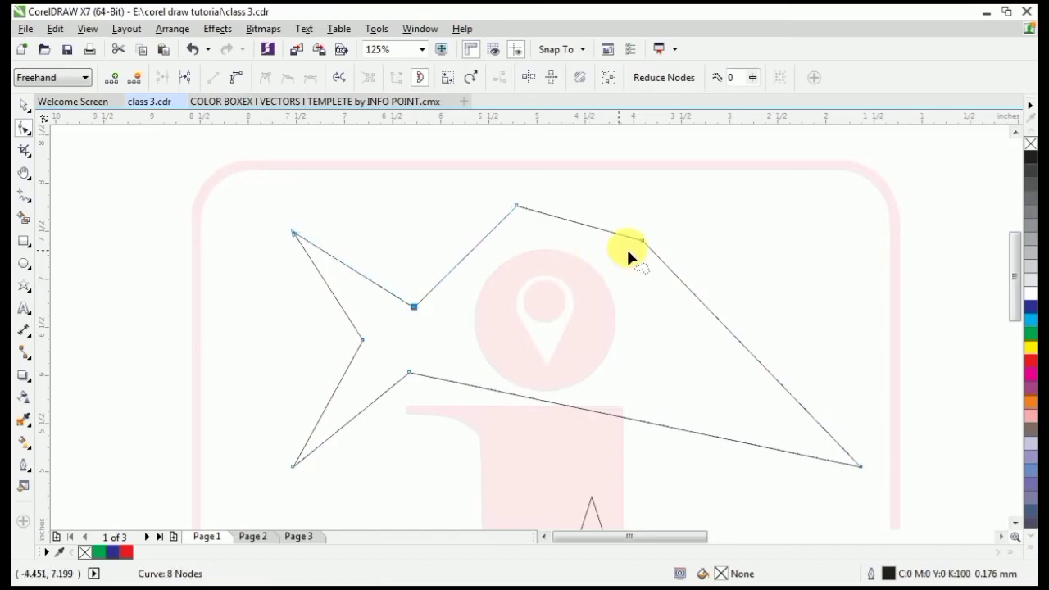
drag(644, 240, 489, 319)
drag(861, 466, 573, 414)
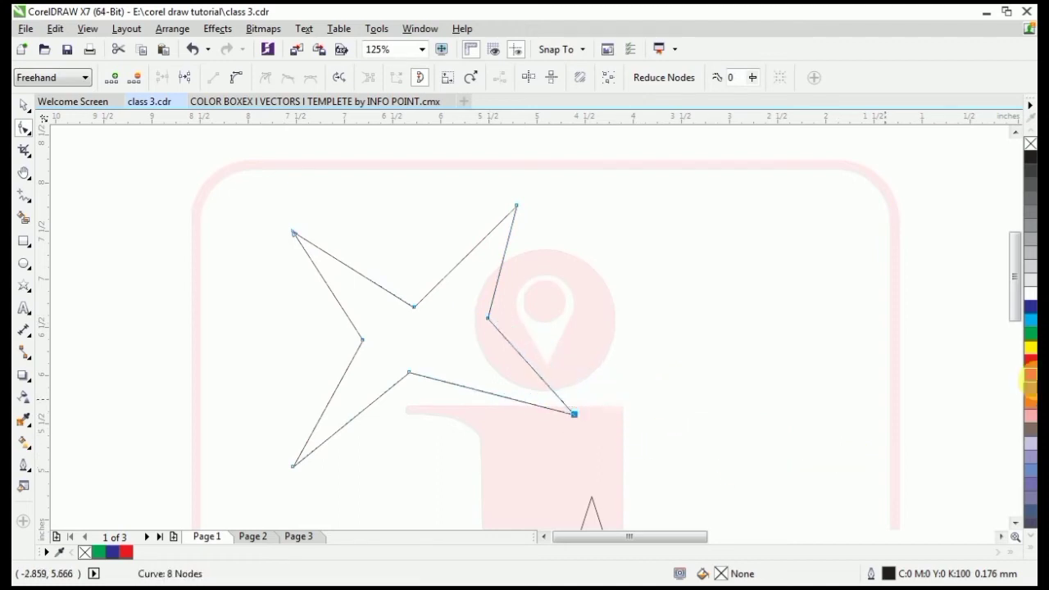
click(1029, 336)
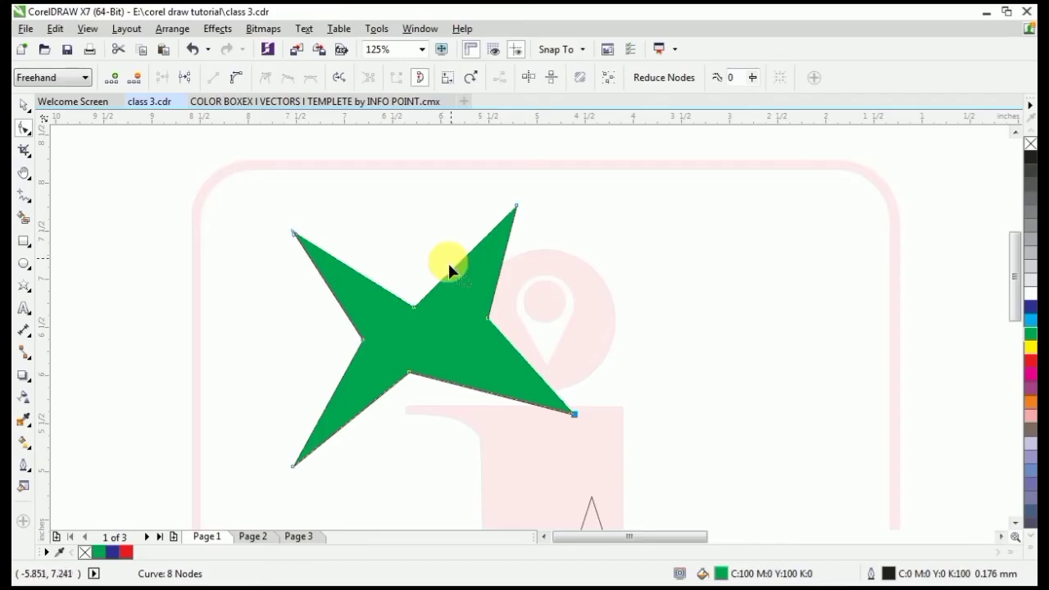
Convert the straight segment between the star's upper notch and top-right point to a curve and bow it outward.
scroll(448, 263, up, 2)
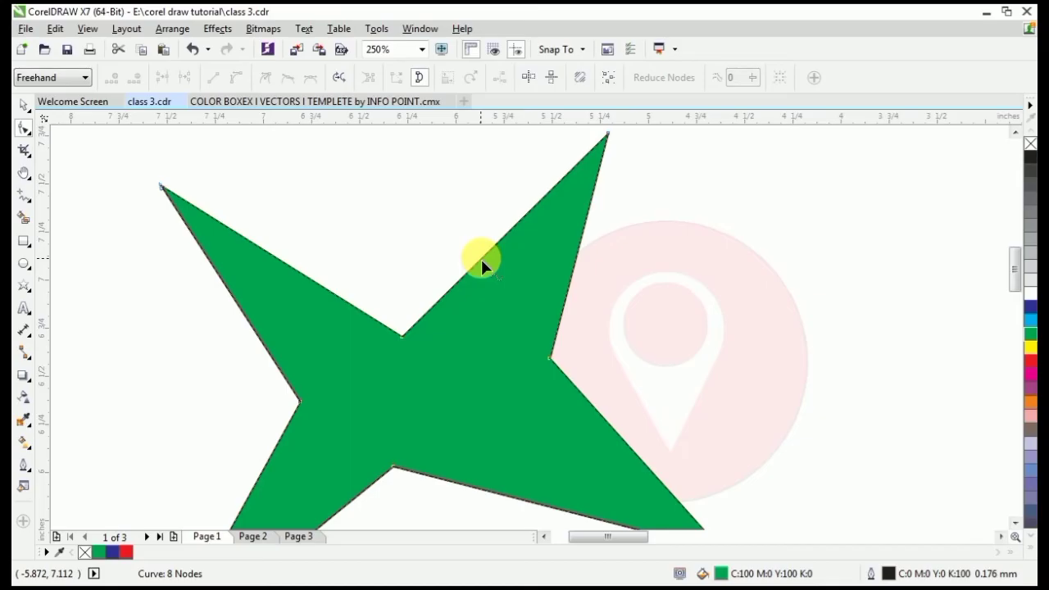
click(481, 259)
right_click(481, 259)
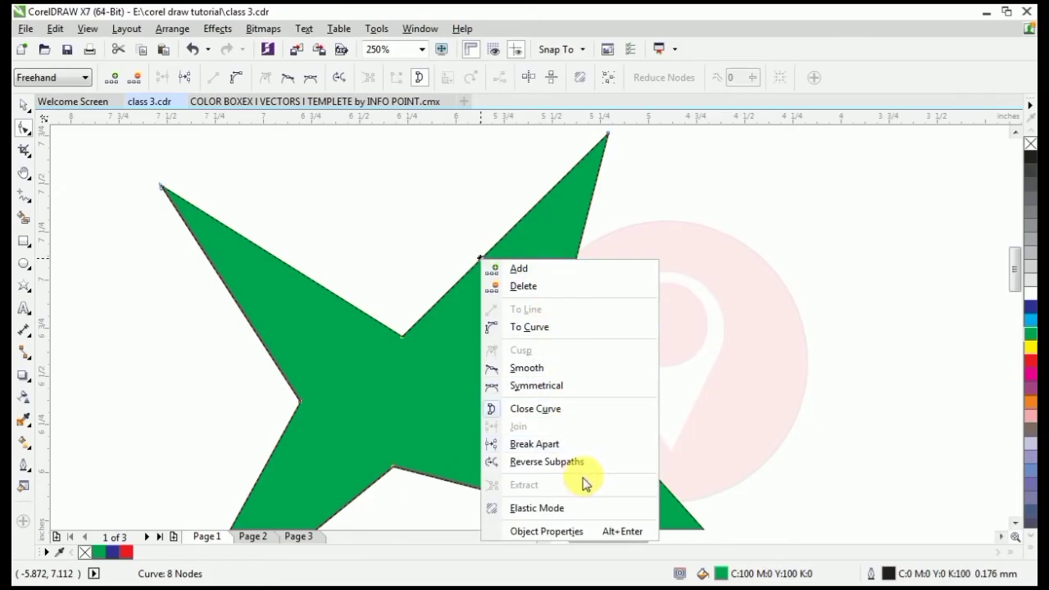
click(540, 334)
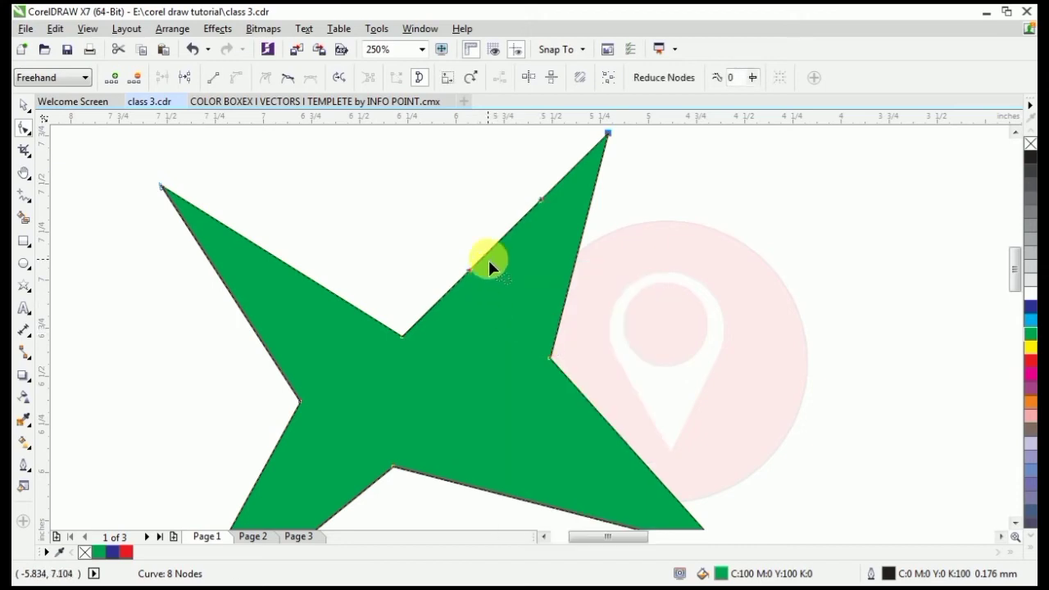
drag(485, 256, 443, 221)
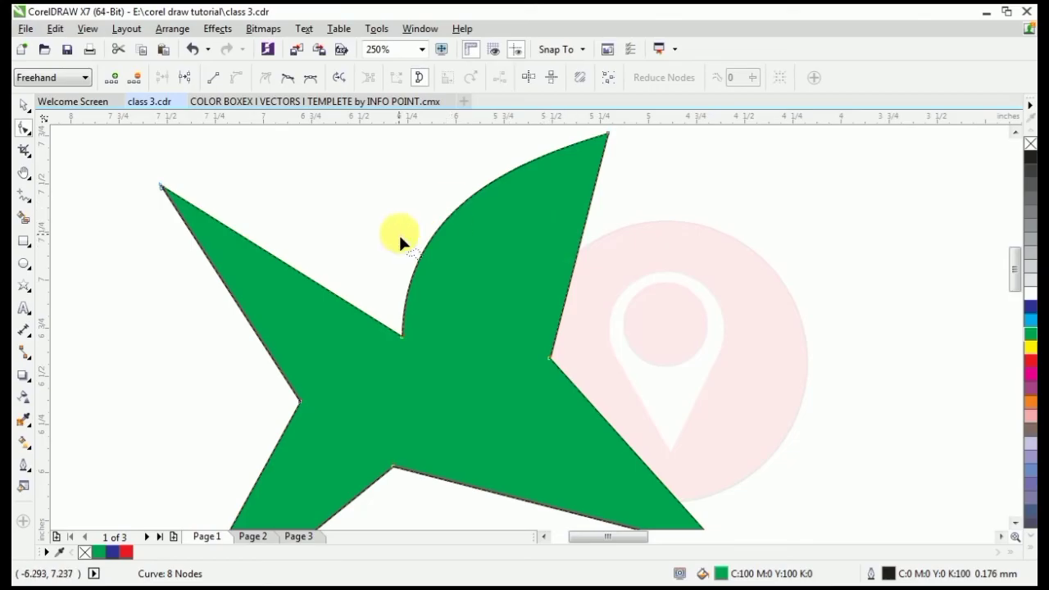
Add a node in the middle of the curved segment and adjust its handles to form an S-shaped wave.
double_click(454, 211)
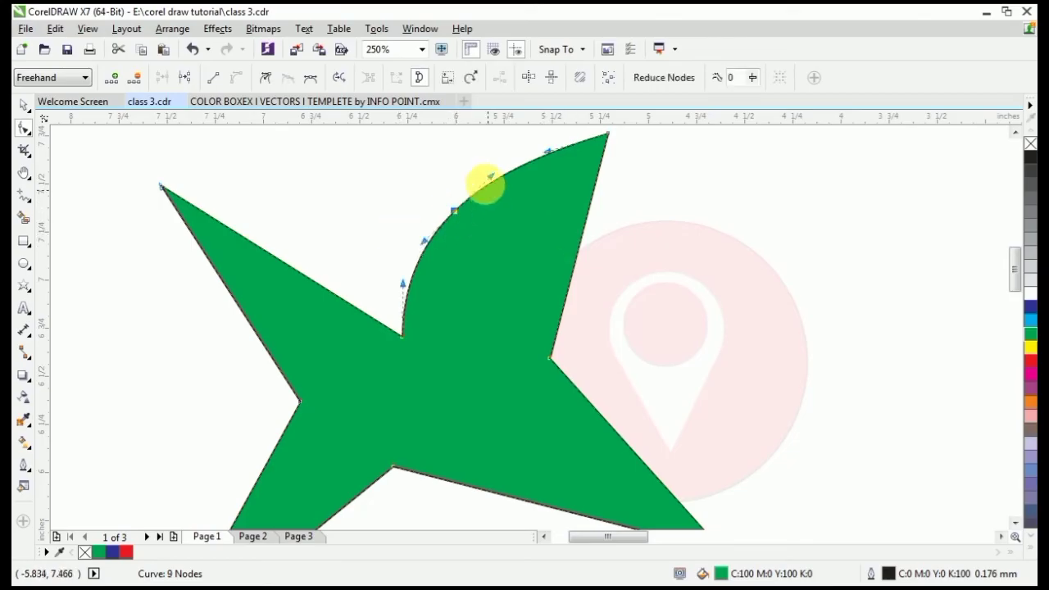
drag(495, 175, 518, 237)
drag(414, 195, 396, 184)
drag(516, 236, 521, 234)
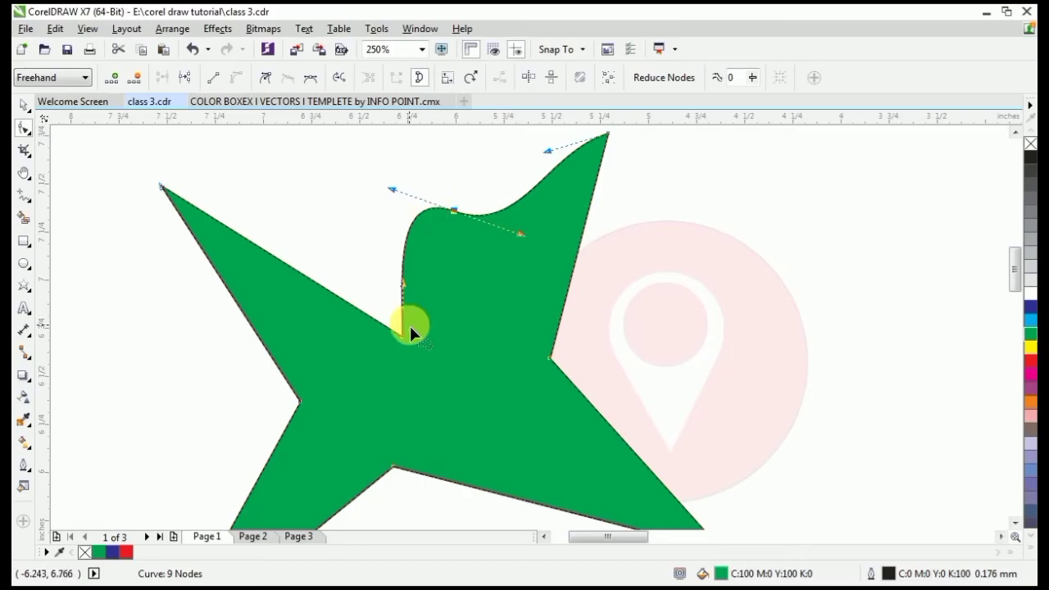
Convert the lower part of the wavy edge, between the notch and the added node, back to a straight line.
click(405, 243)
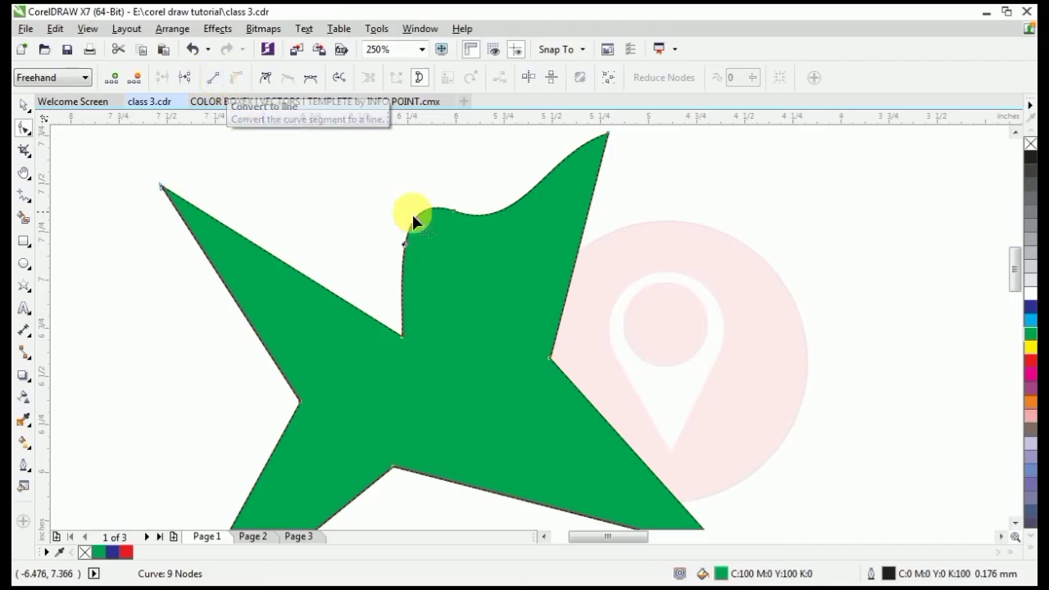
click(223, 79)
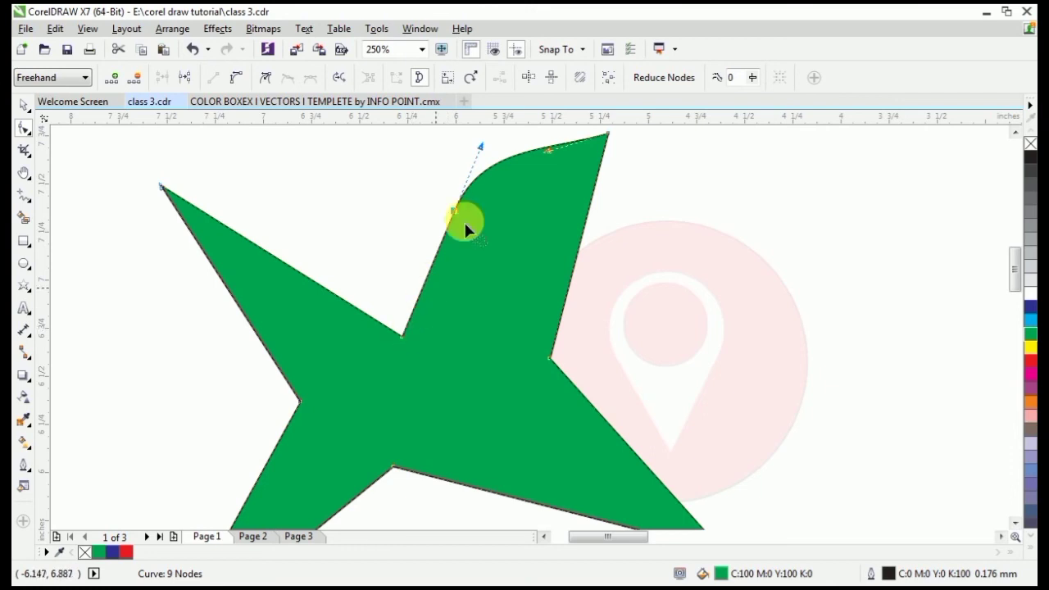
Select the outlined five-pointed star and pull one inner node outward to make all its notches shallower together.
scroll(501, 173, down, 5)
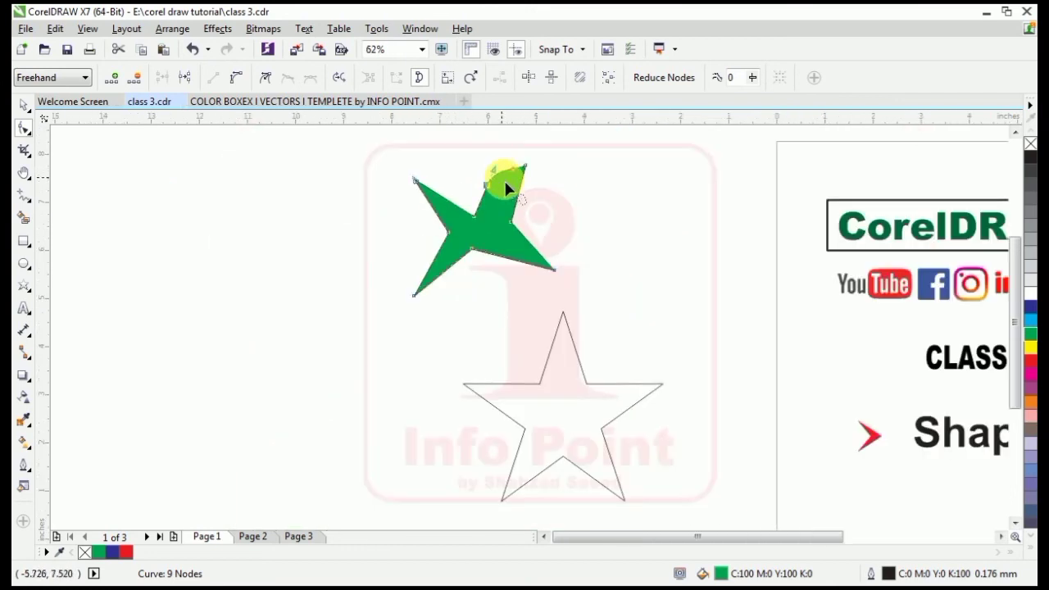
click(555, 426)
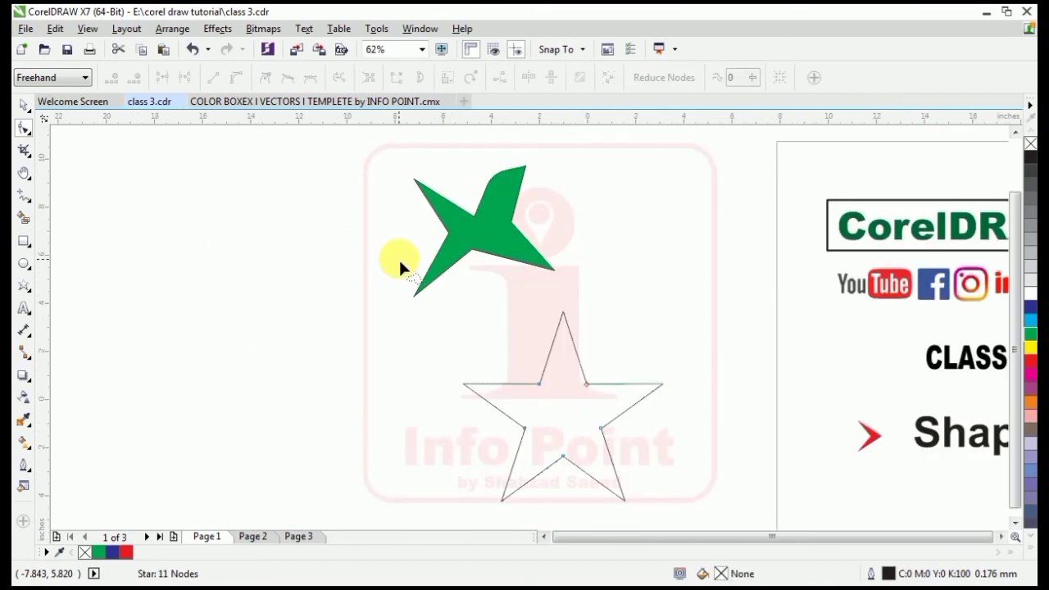
scroll(399, 259, down, 2)
scroll(478, 328, up, 4)
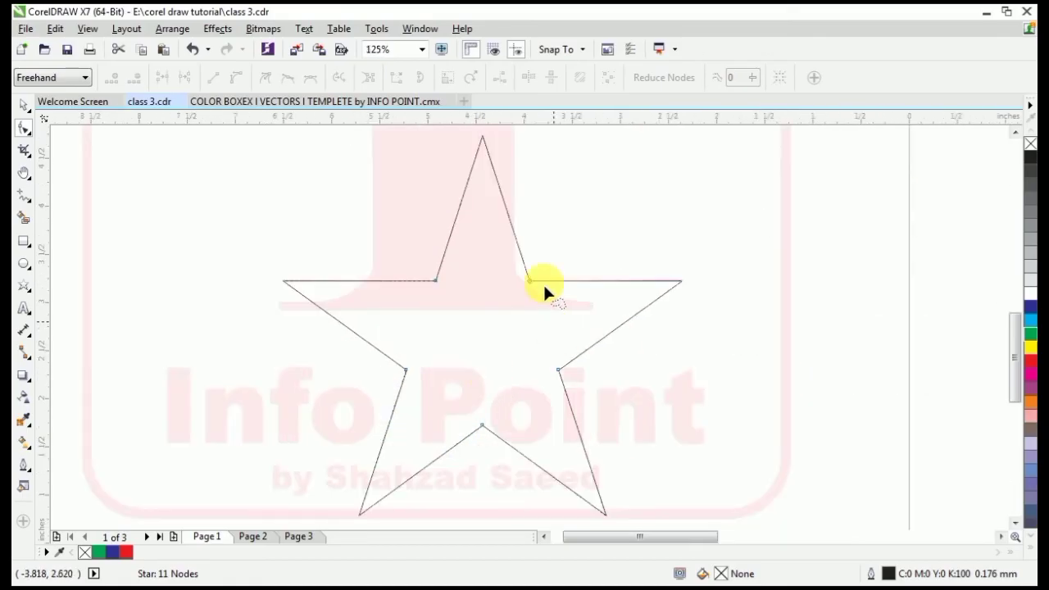
drag(530, 279, 567, 230)
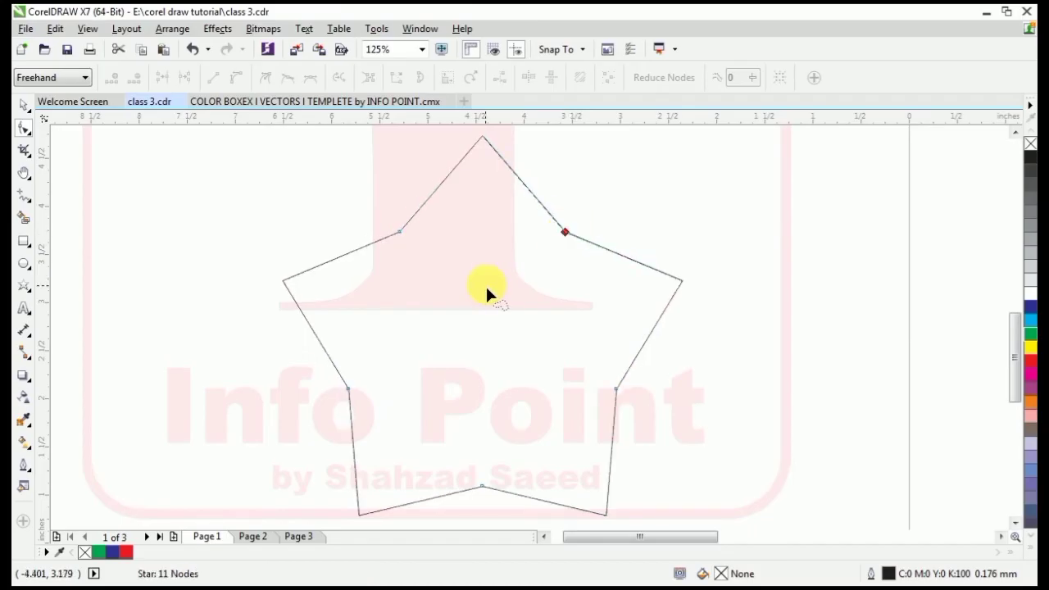
Convert the outlined star to curves and move its five inner nodes inward one by one to deepen the notches.
key(ctrl+q)
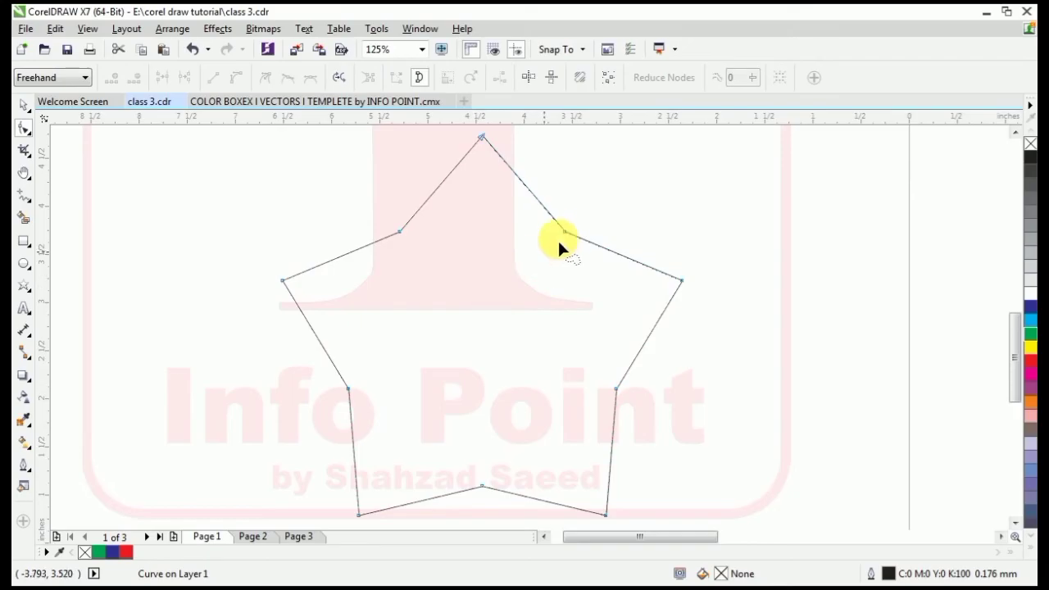
drag(558, 240, 516, 266)
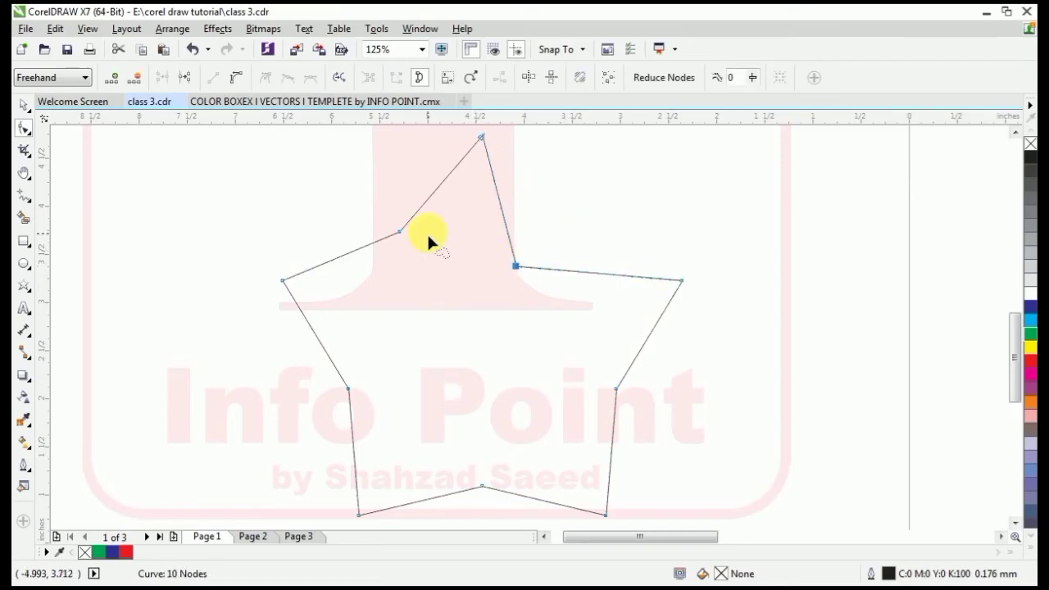
drag(401, 230, 417, 293)
drag(349, 389, 410, 365)
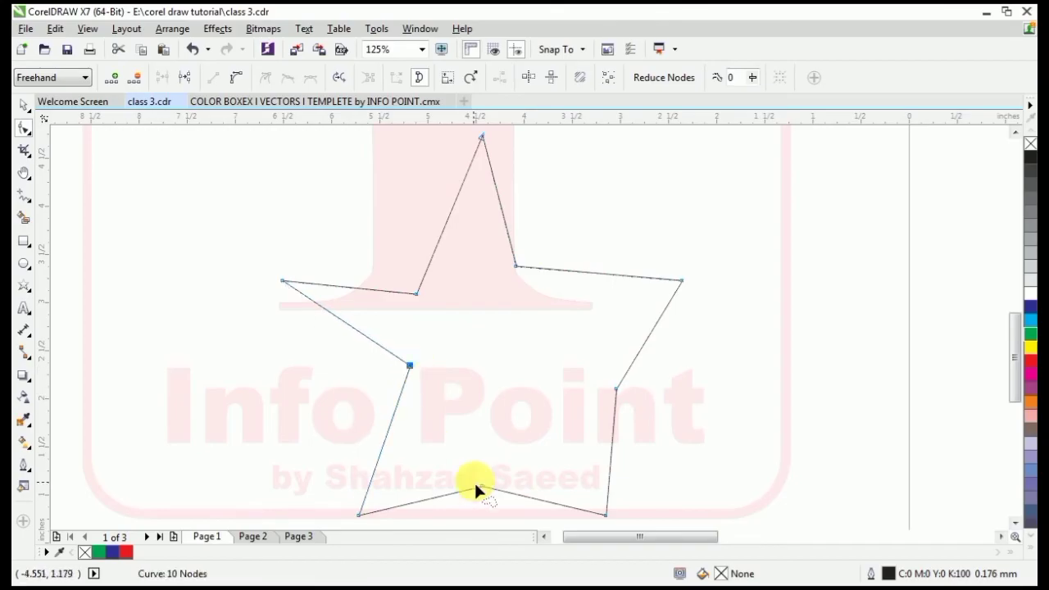
drag(483, 486, 483, 392)
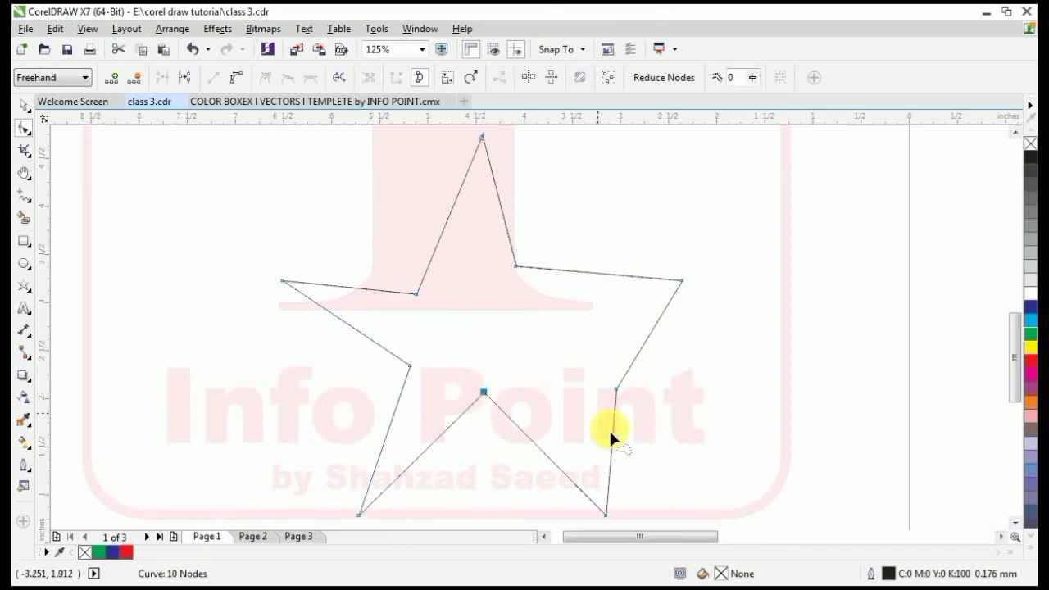
drag(616, 388, 573, 332)
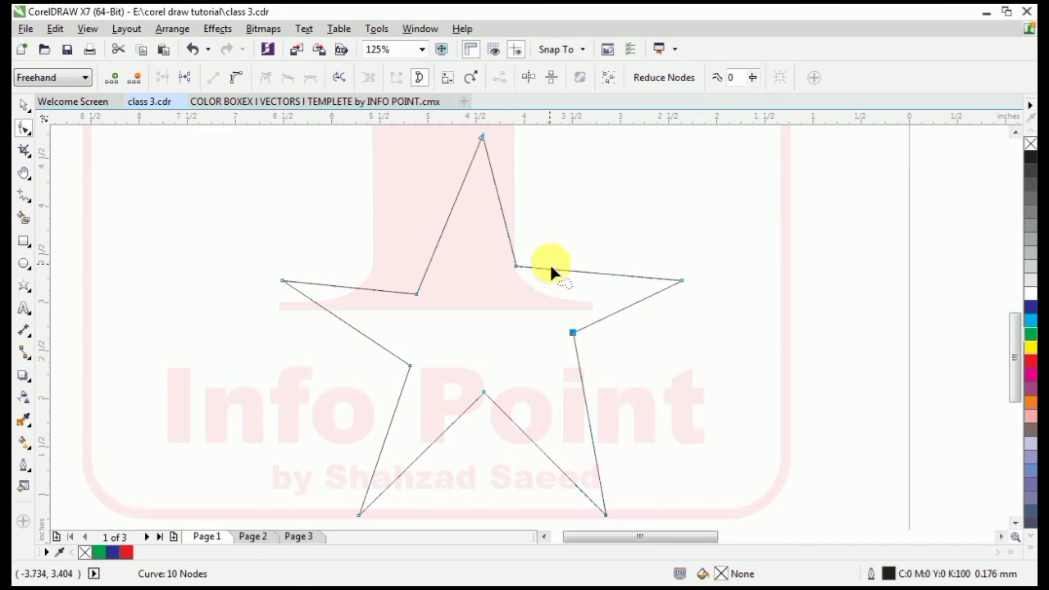
Add a node on each side of the star's top spike and pull both nodes outward.
double_click(435, 248)
drag(435, 249, 302, 202)
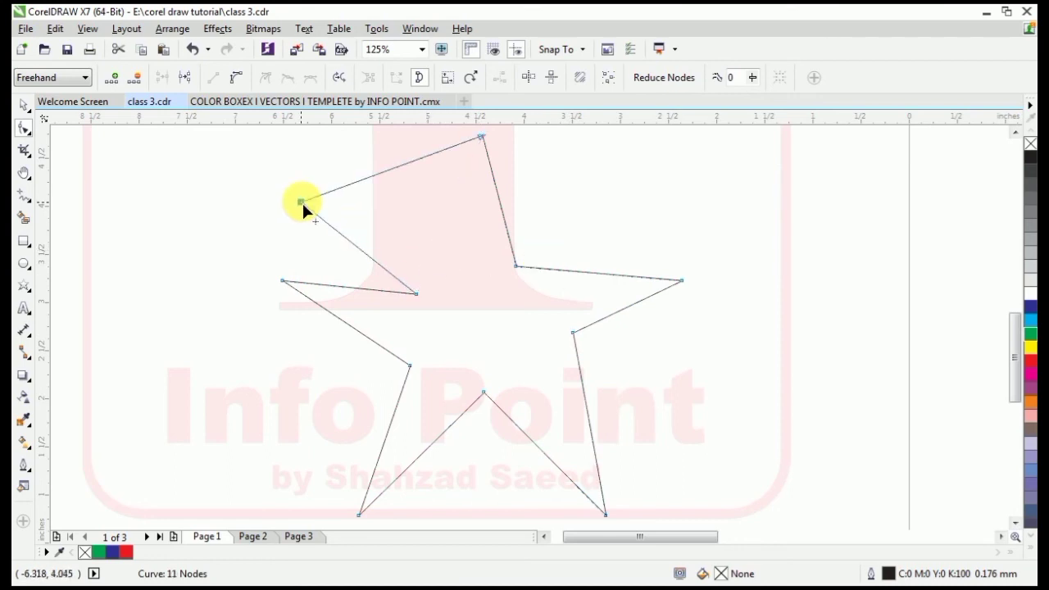
double_click(499, 202)
drag(499, 201, 614, 198)
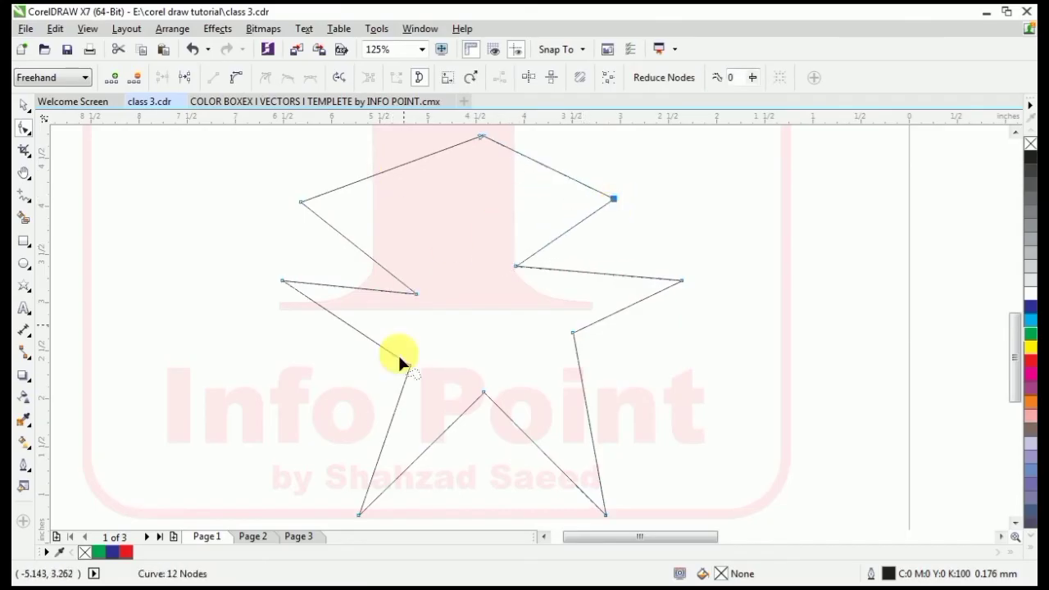
Add a node on the lower-left arm's outer edge, pull it outward, and shift the arm's inner edge down and right.
double_click(392, 410)
drag(392, 410, 304, 402)
click(442, 433)
drag(442, 434, 466, 481)
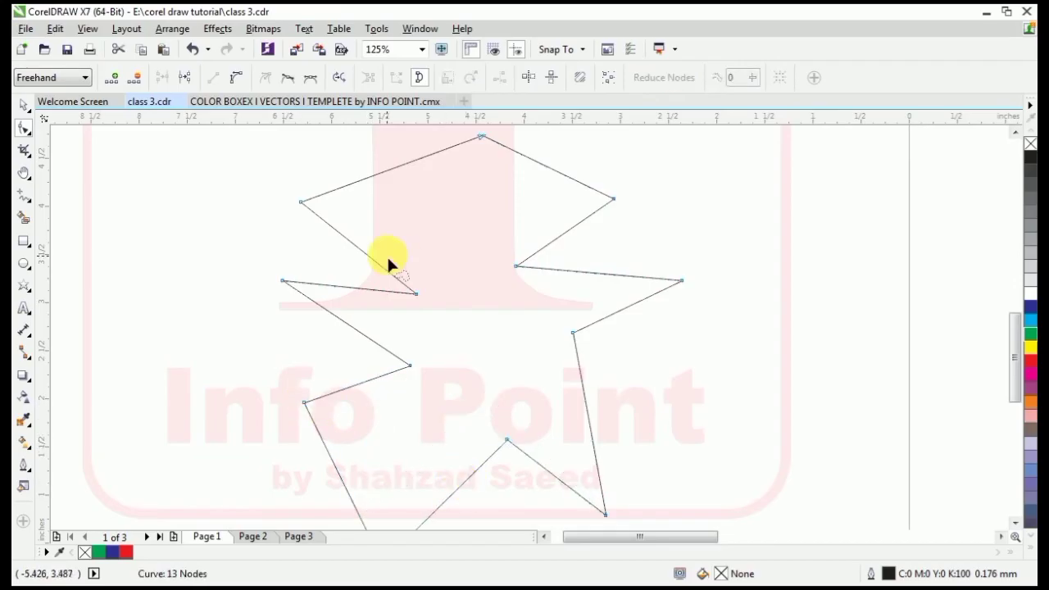
Fit all objects in the view and deselect the reshaped star with the Pick tool.
scroll(388, 260, down, 2)
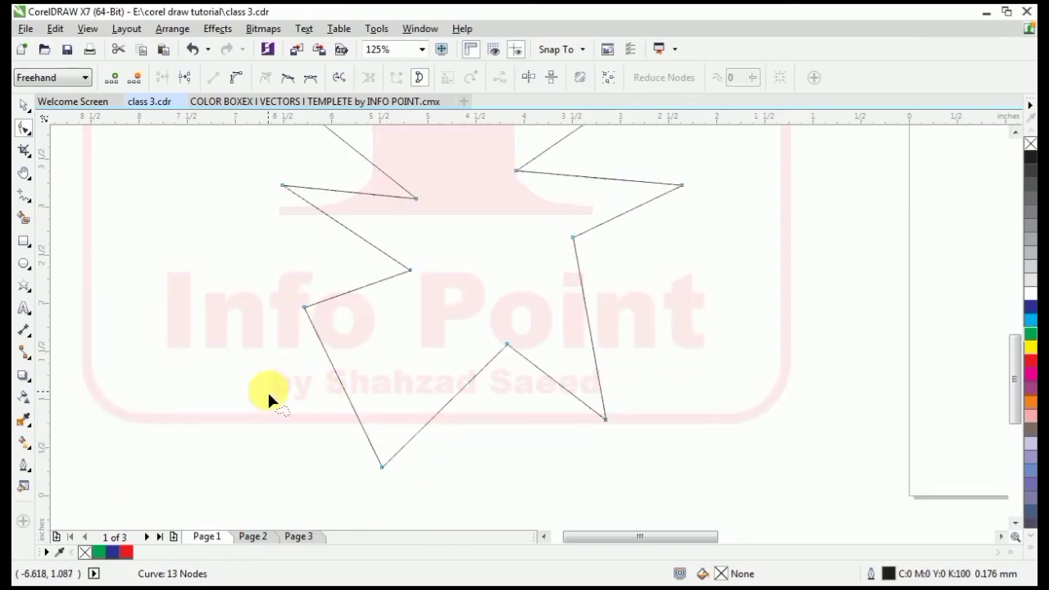
scroll(263, 387, down, 2)
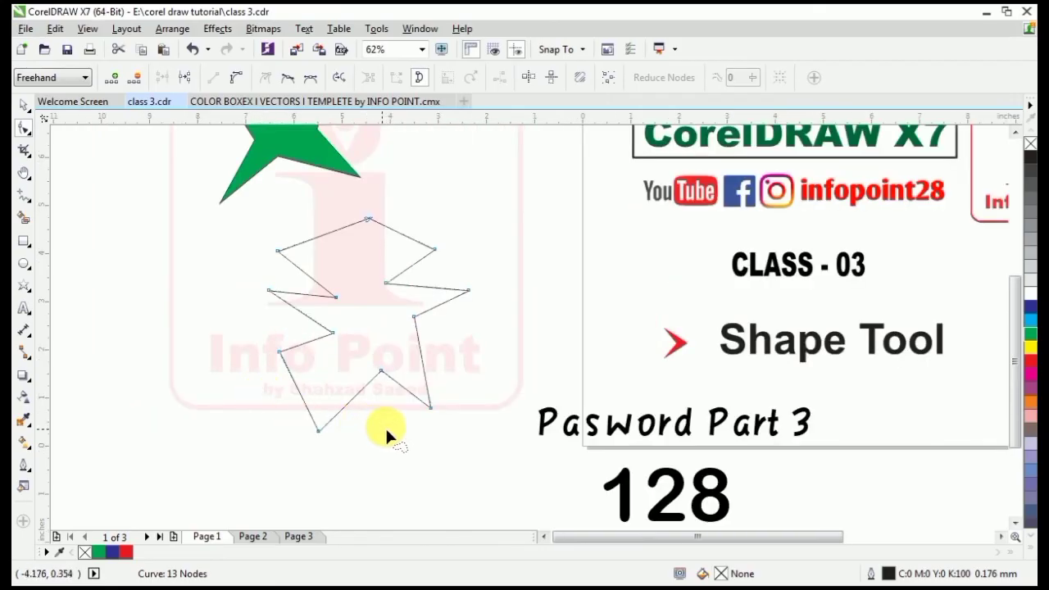
scroll(379, 441, down, 2)
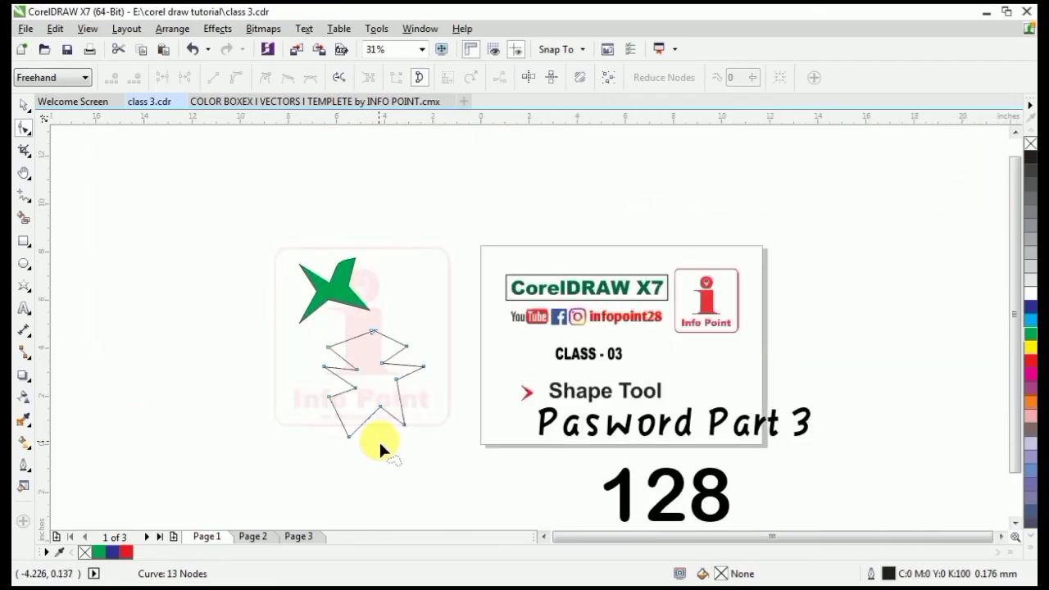
scroll(379, 439, up, 1)
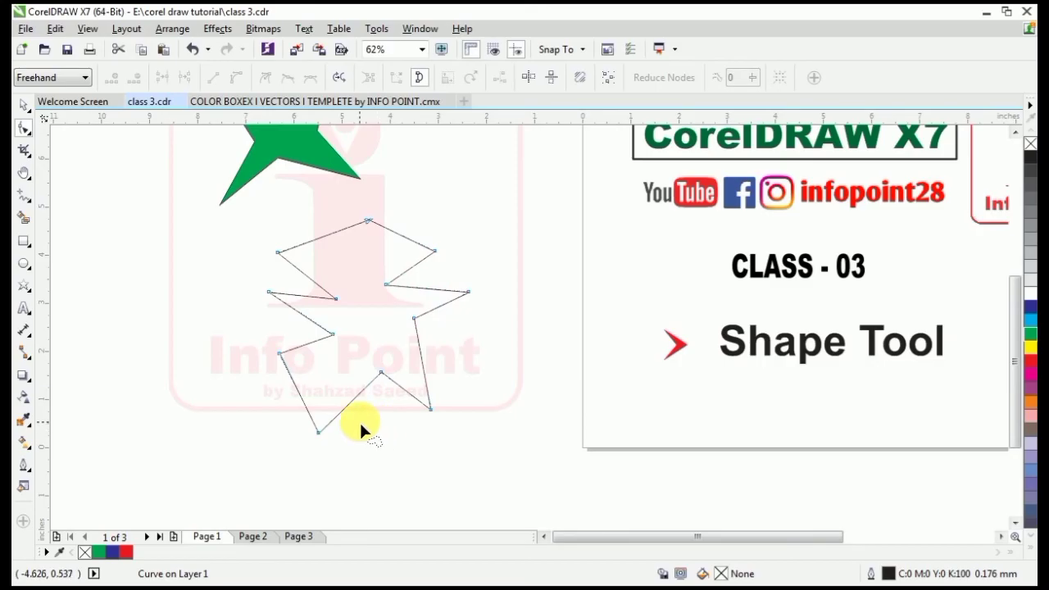
key(F4)
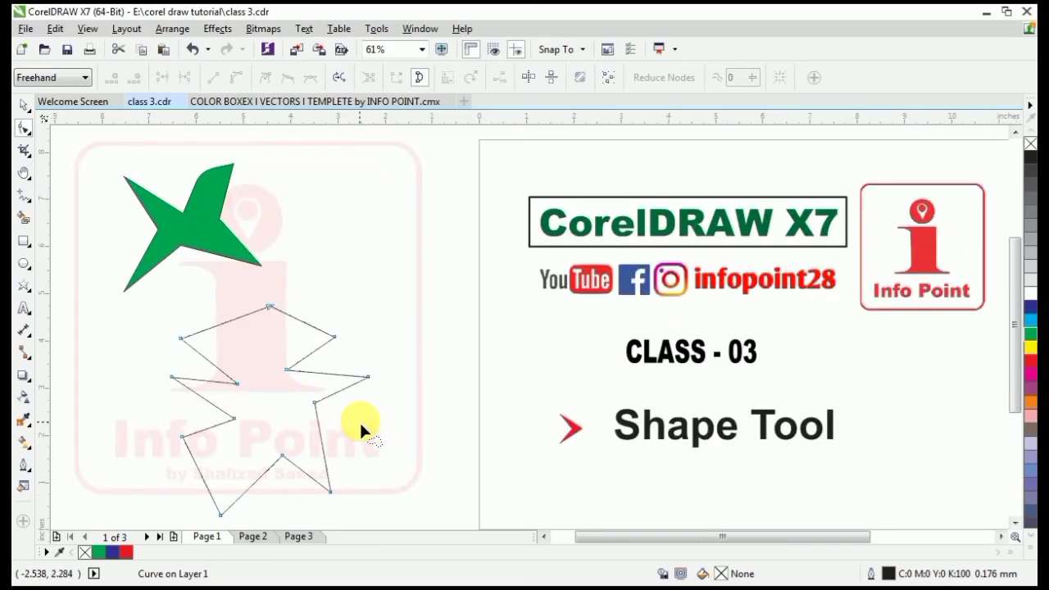
click(23, 104)
click(414, 264)
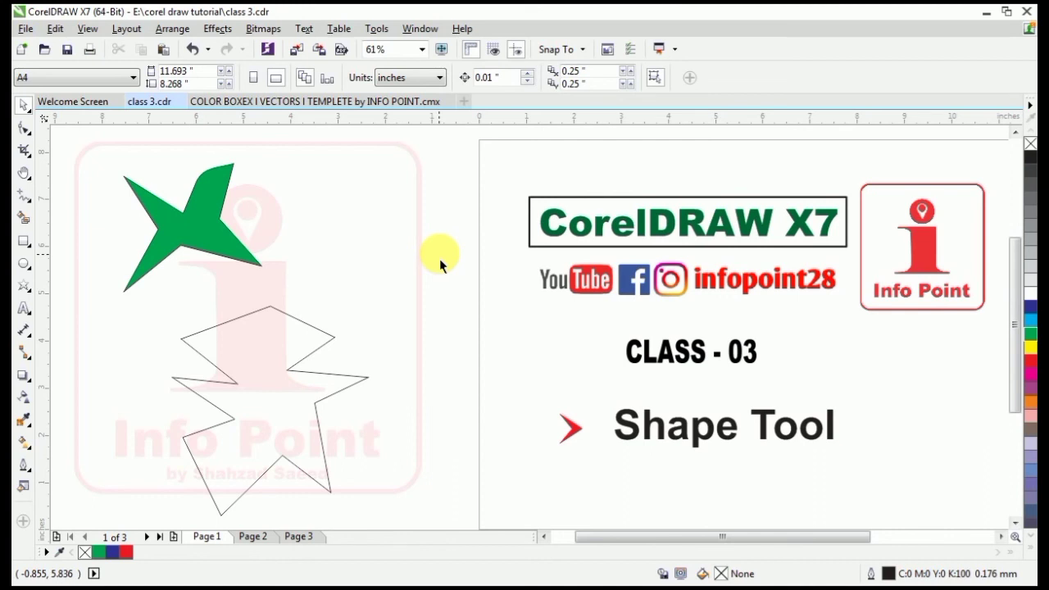
View the COLOR BOXEX vector template document and return to class 3.cdr.
click(319, 101)
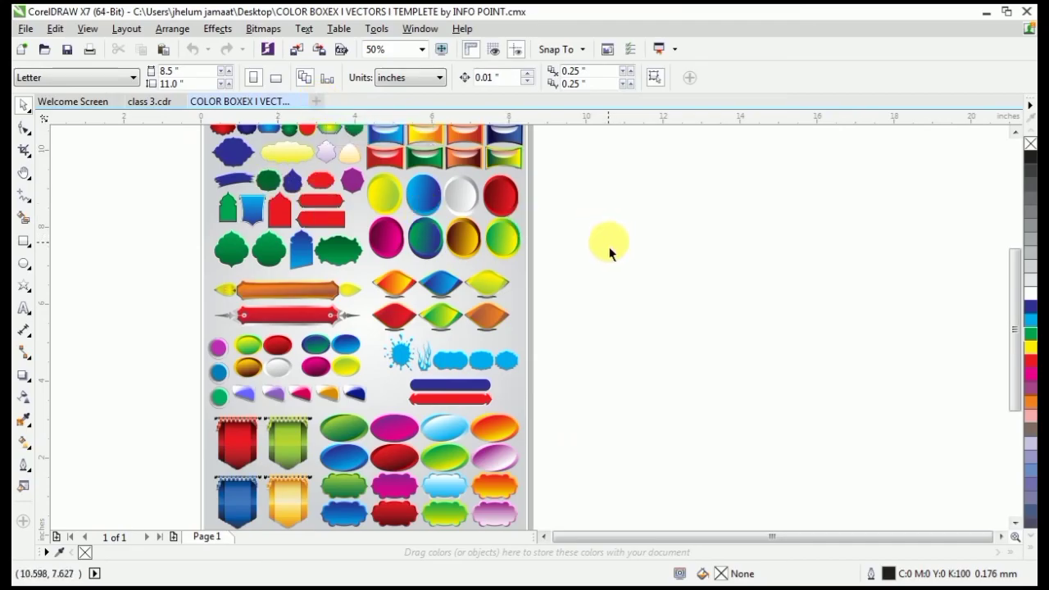
key(ctrl+v)
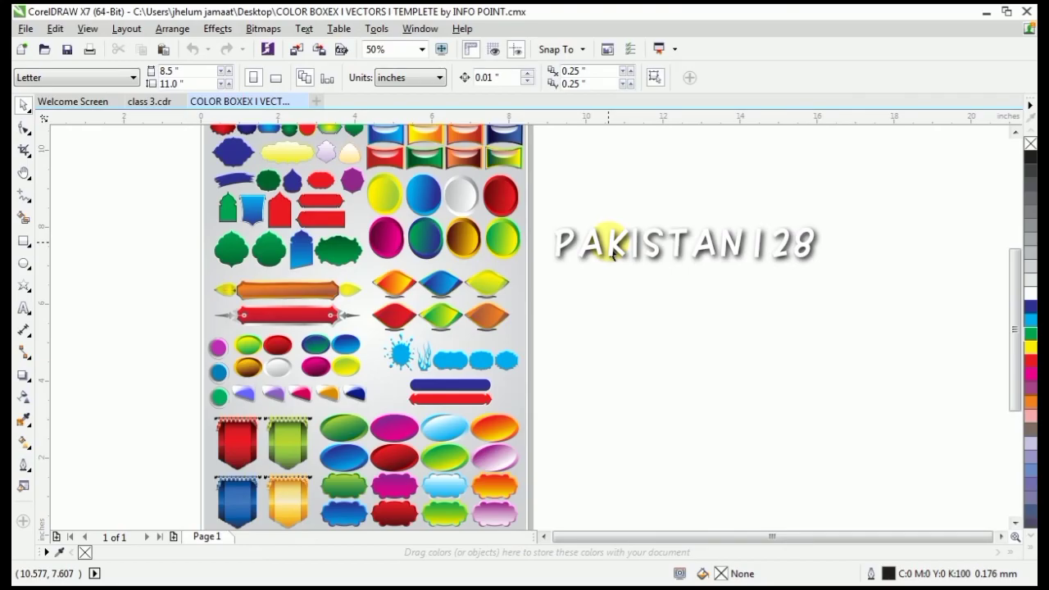
click(152, 106)
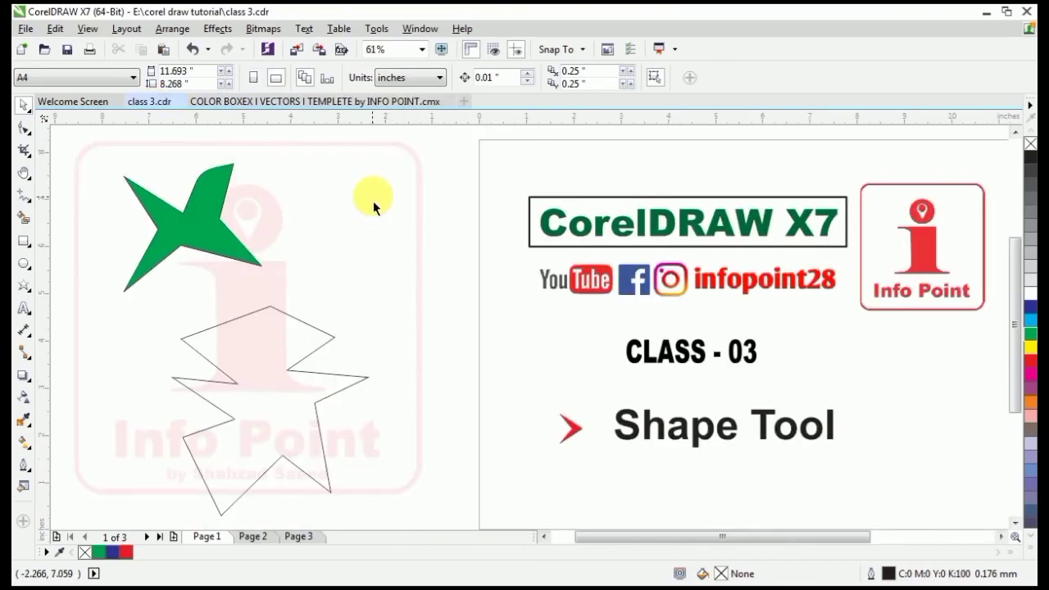